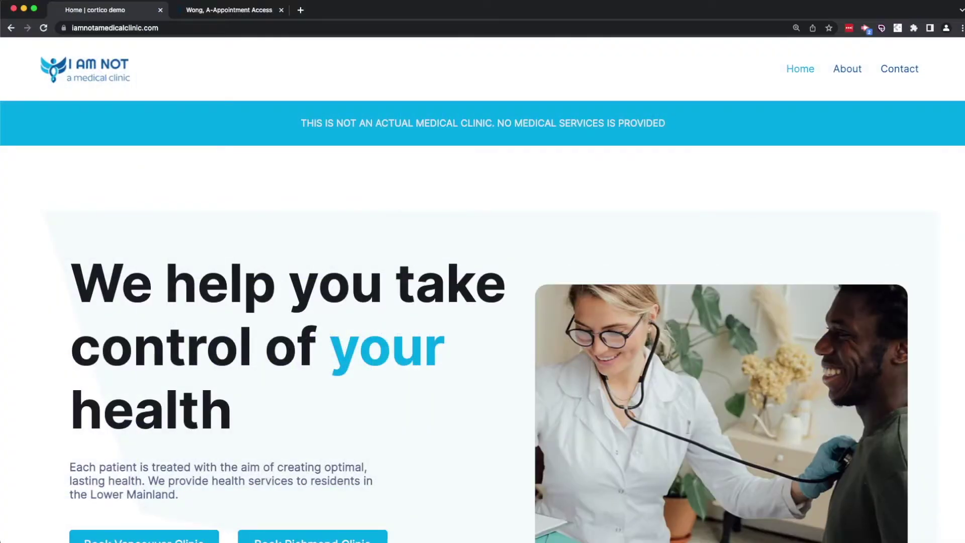
scroll(483, 289, down, 10)
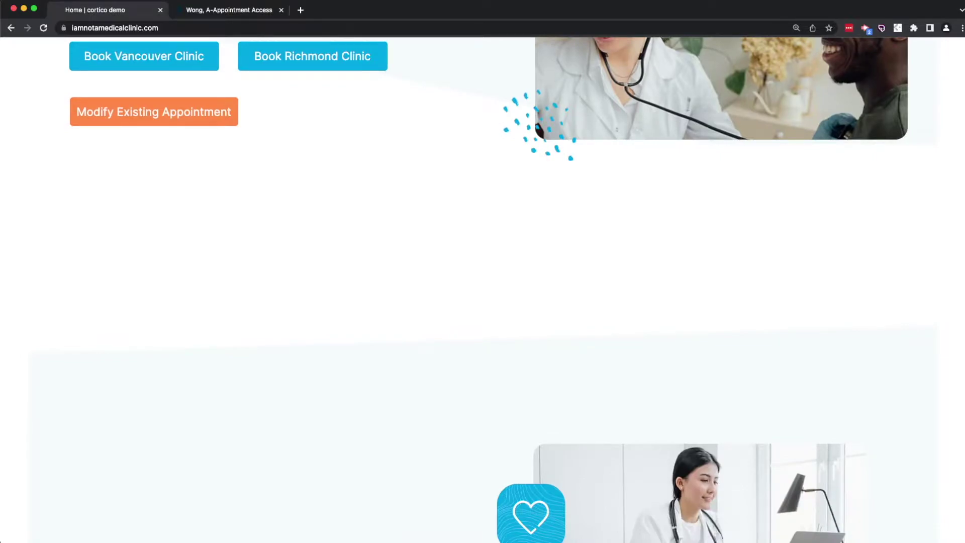
scroll(483, 289, down, 9)
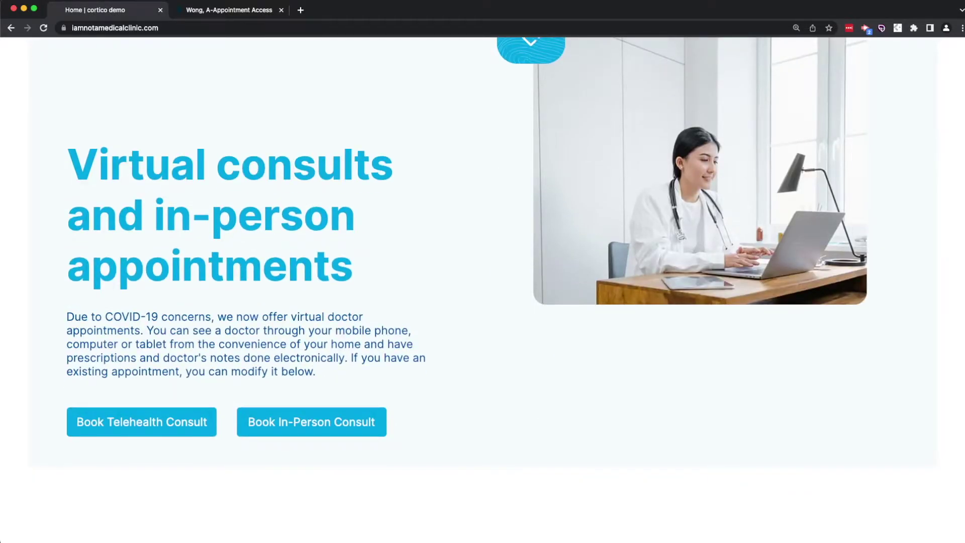
scroll(482, 290, down, 10)
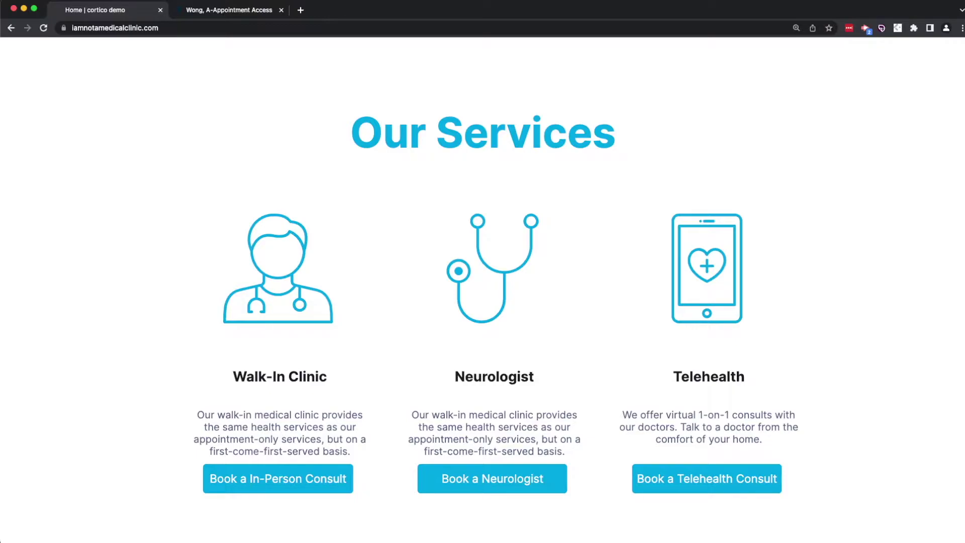
scroll(482, 302, up, 15)
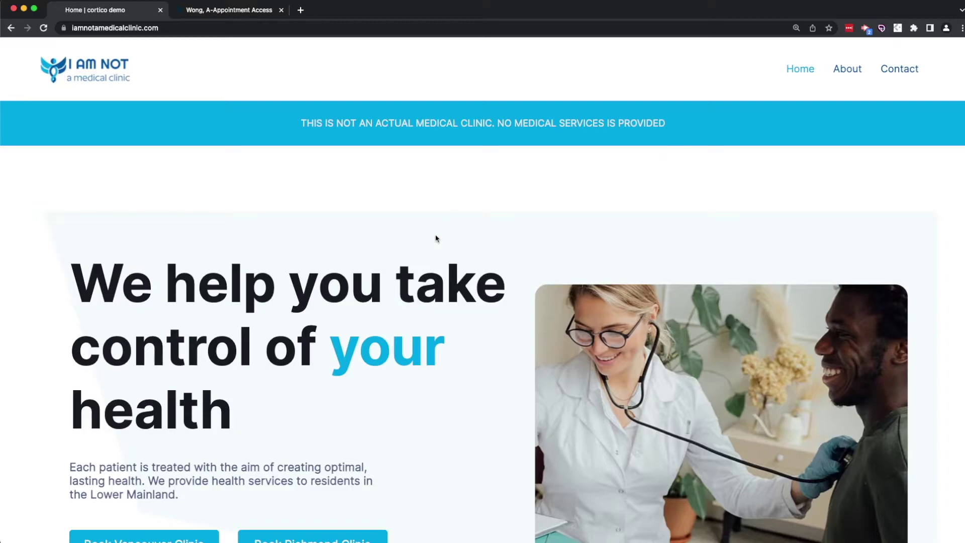
scroll(265, 423, down, 2)
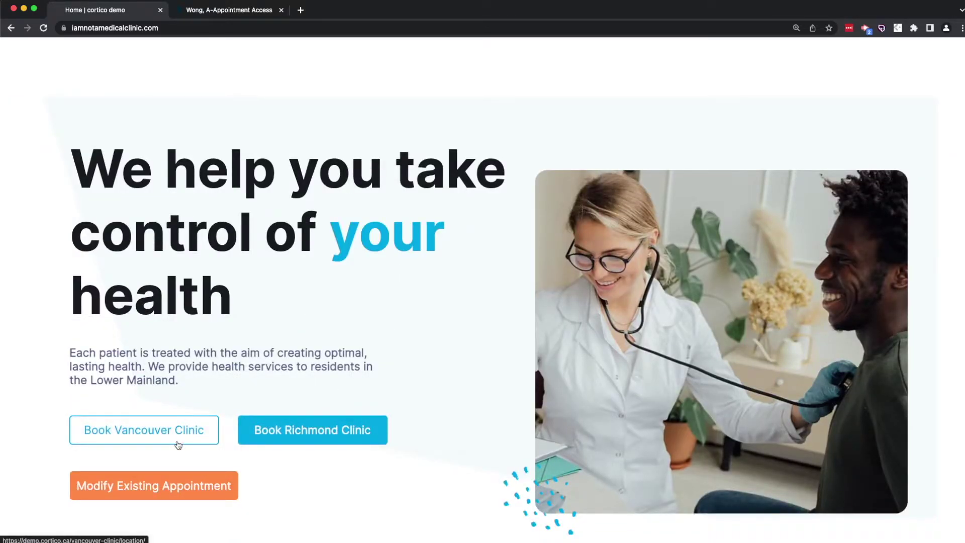
Open the Vancouver Clinic booking site, choose Book Now, and check the language options, keeping English
click(178, 445)
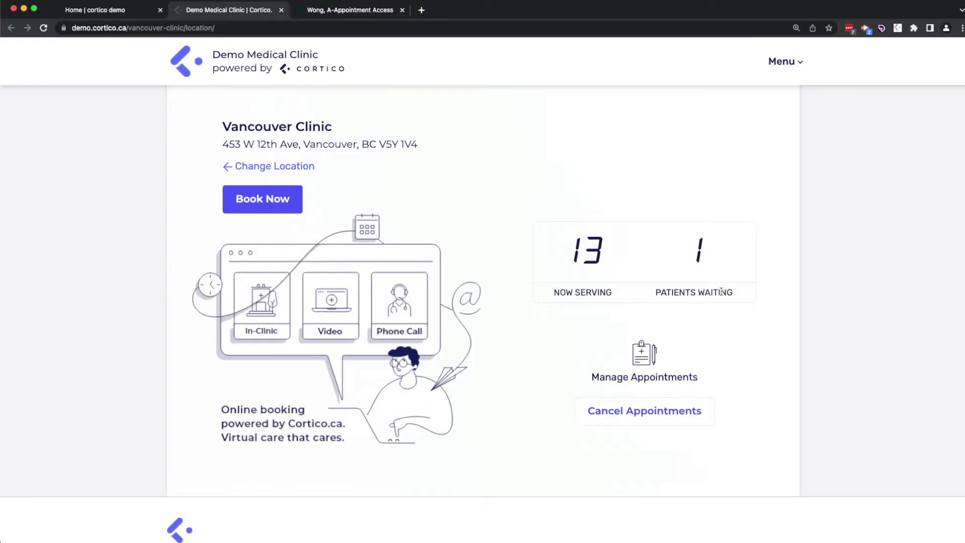
click(290, 195)
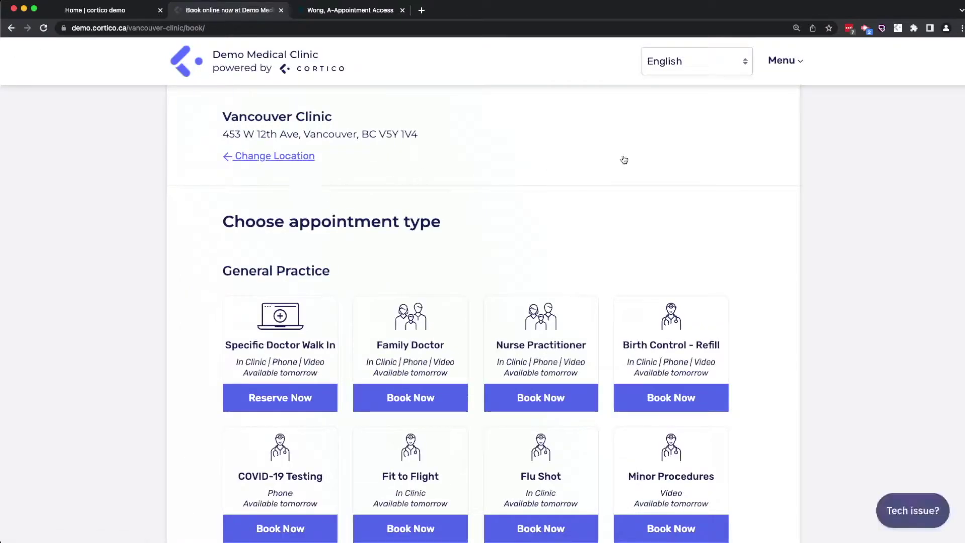
click(725, 63)
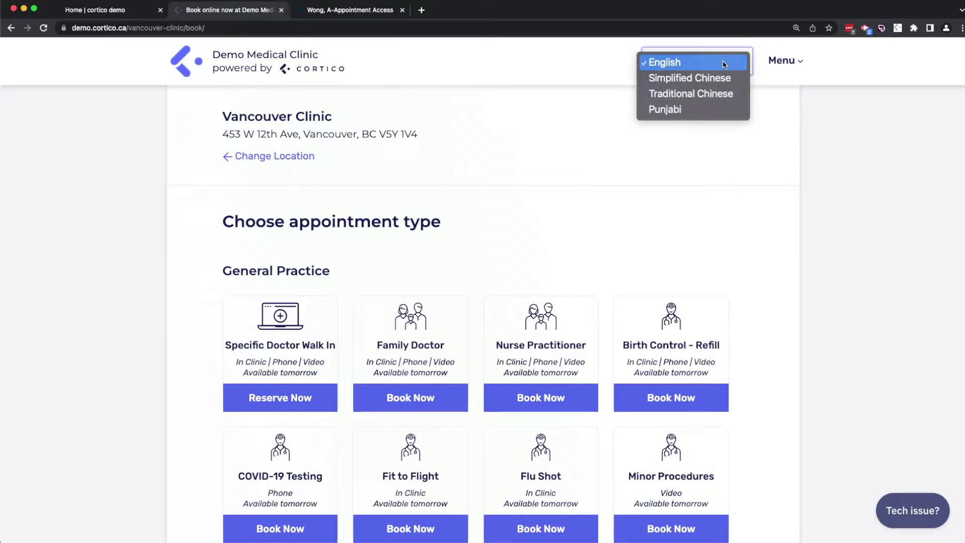
click(515, 142)
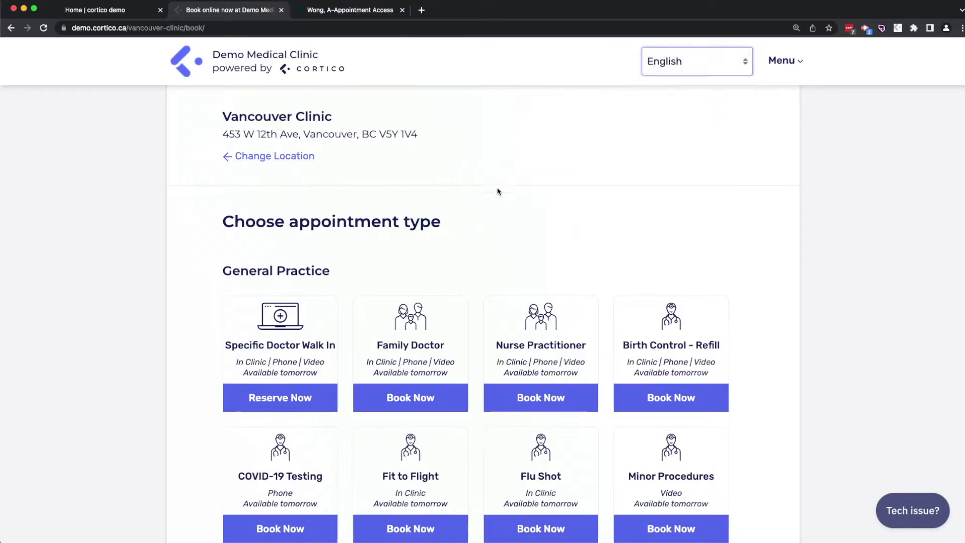
scroll(498, 192, down, 3)
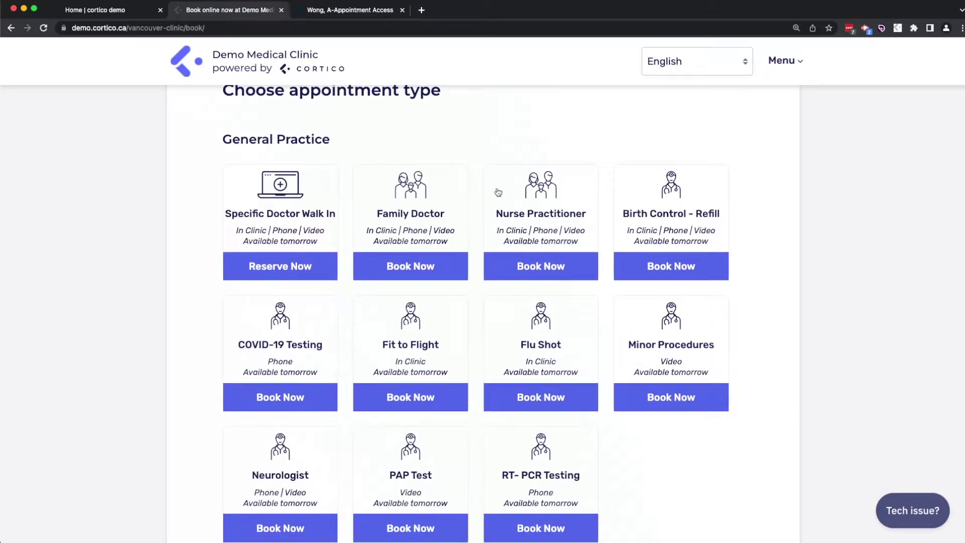
scroll(497, 191, down, 1)
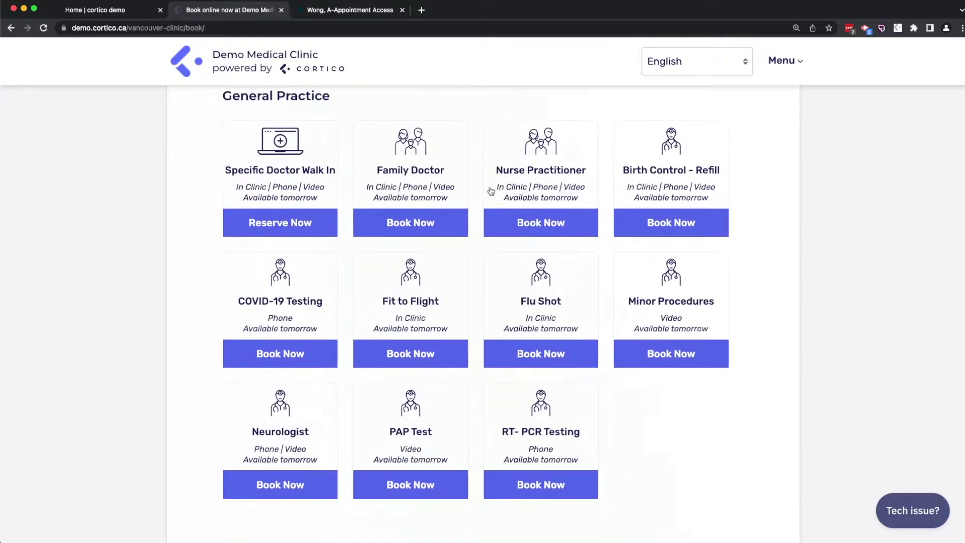
scroll(491, 191, down, 3)
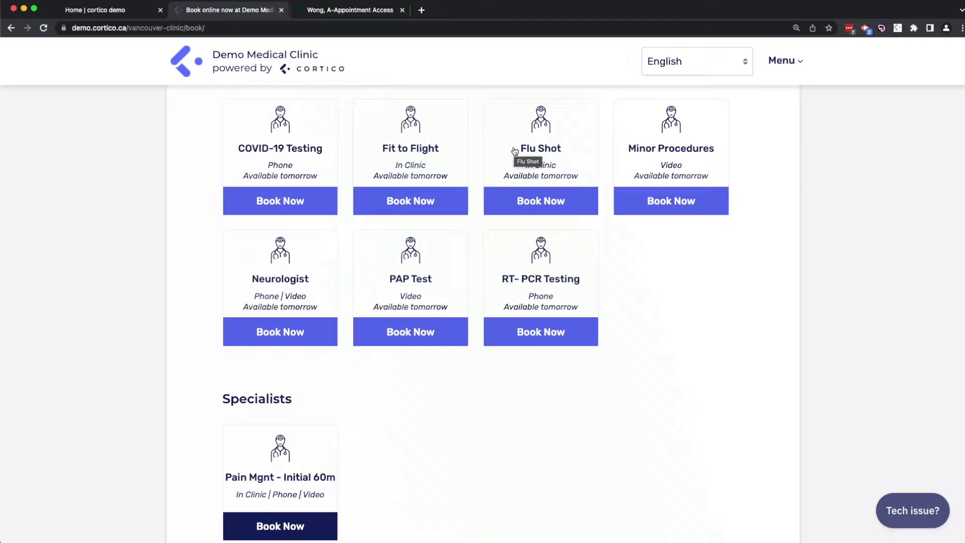
scroll(515, 150, up, 1)
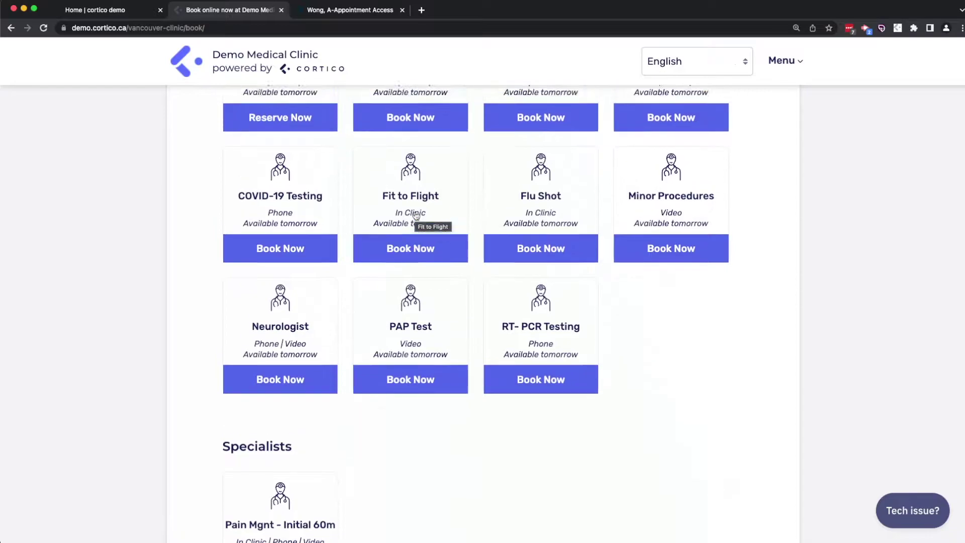
scroll(416, 216, up, 3)
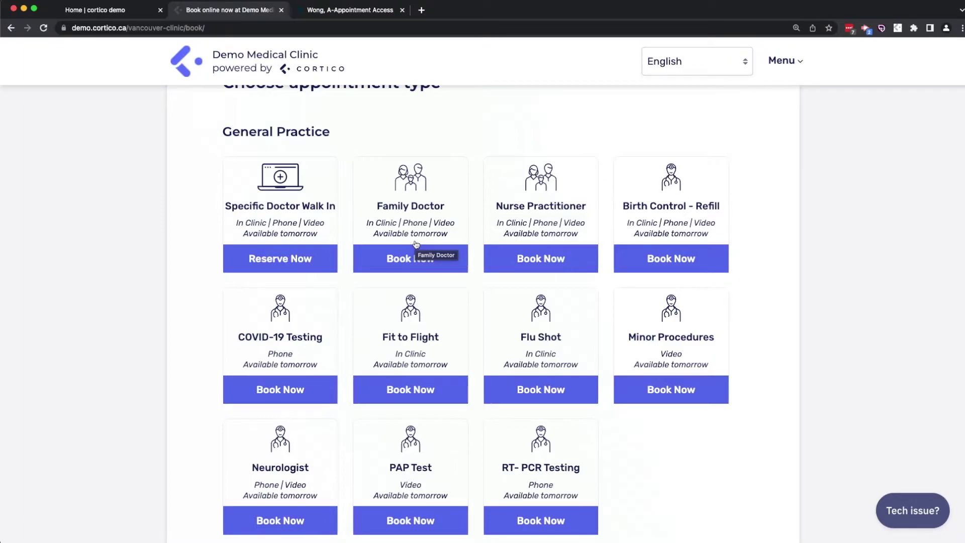
scroll(415, 247, up, 1)
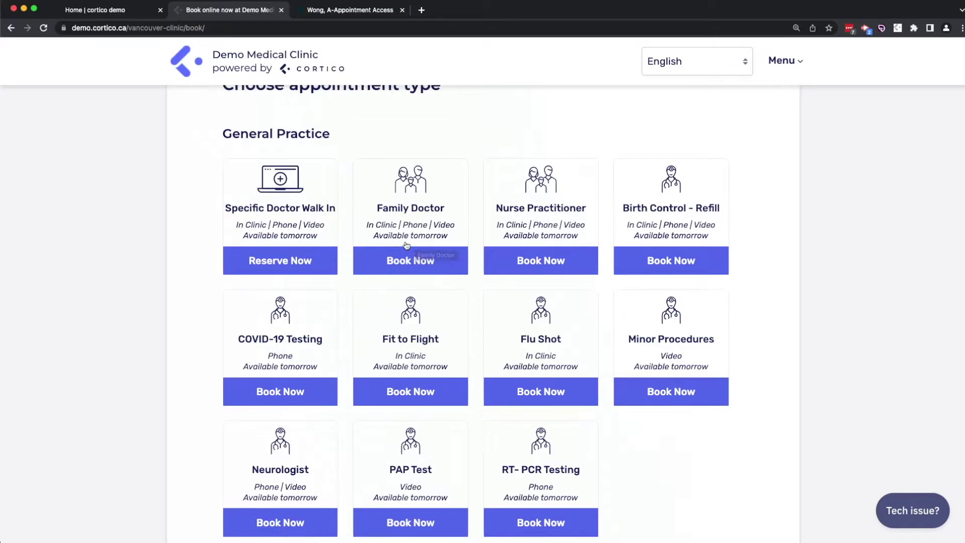
Start a Specific Doctor Walk In booking with a different health card number, view its $30 balance, and go back
click(287, 189)
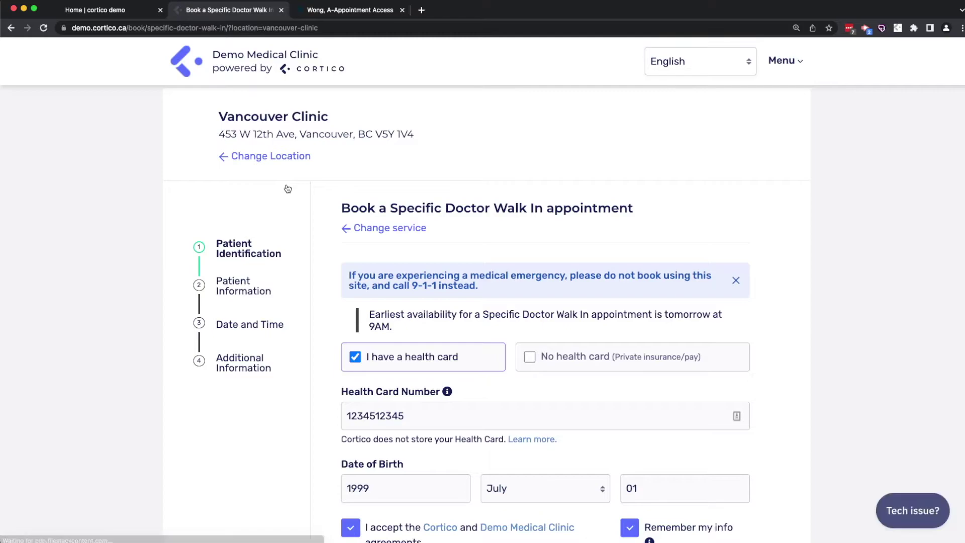
key(Tab)
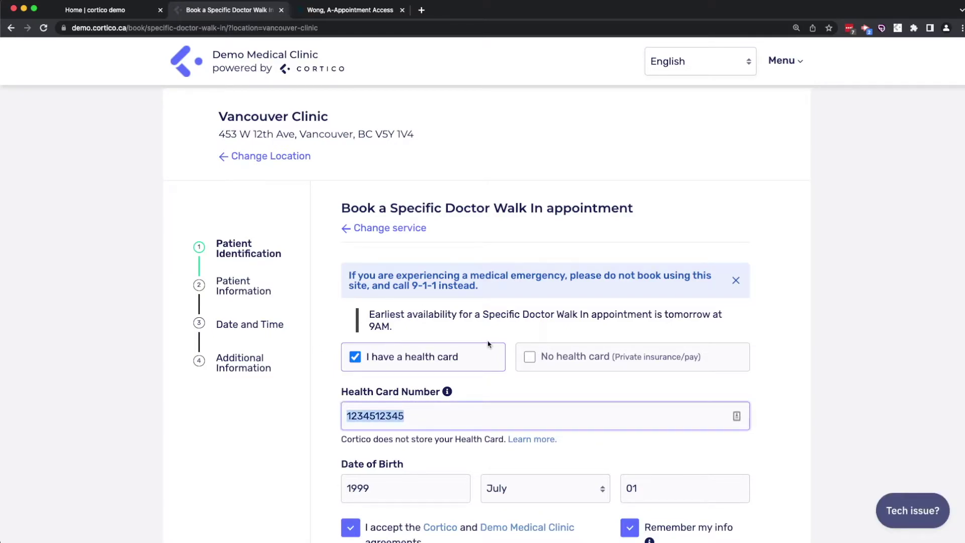
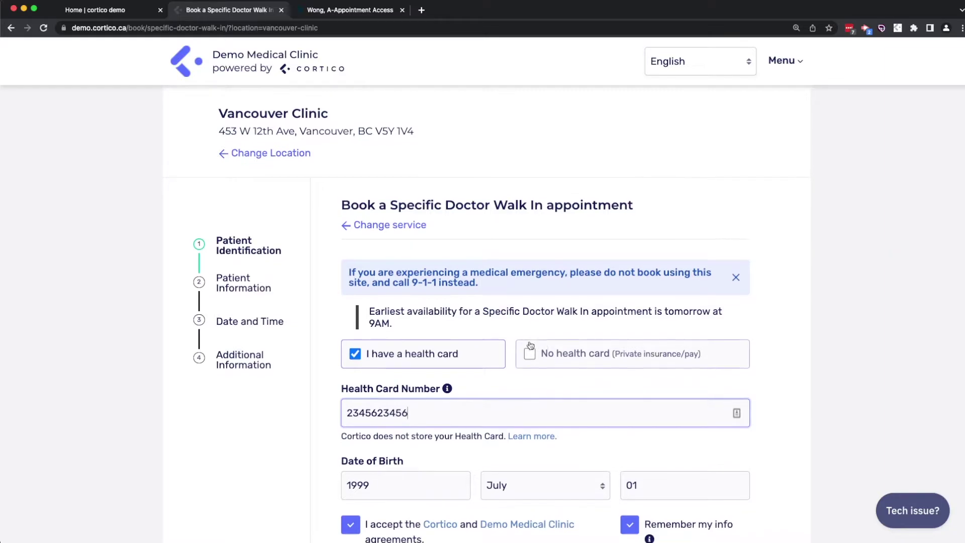
scroll(719, 369, down, 5)
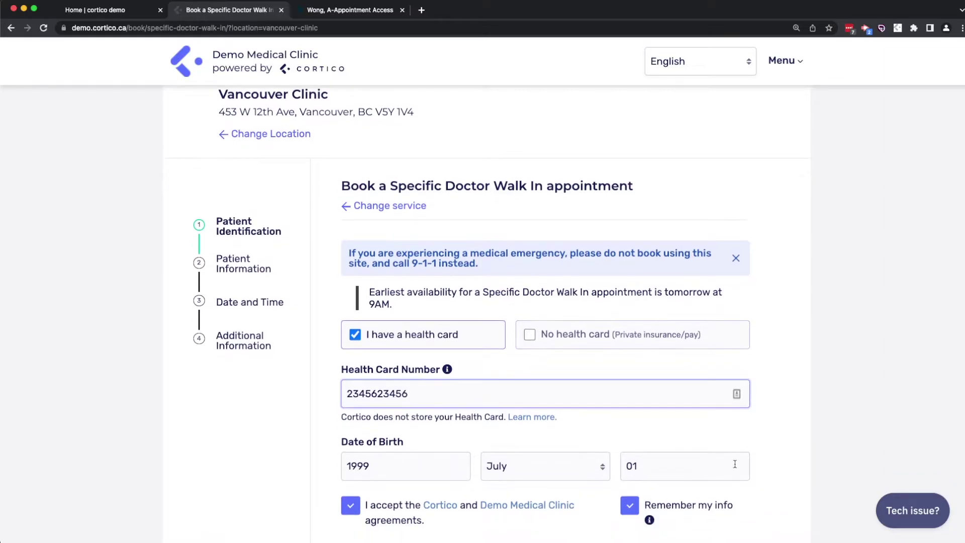
click(718, 369)
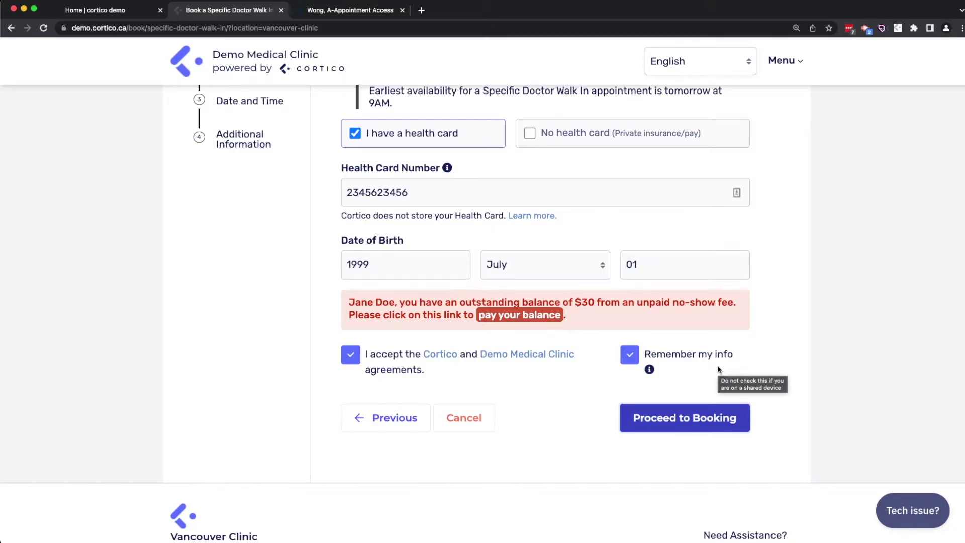
click(510, 315)
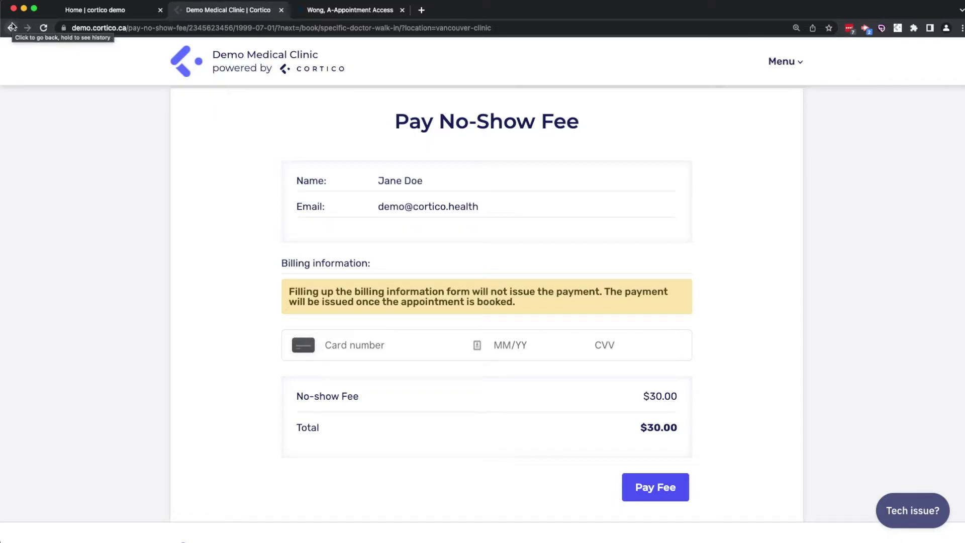
click(11, 26)
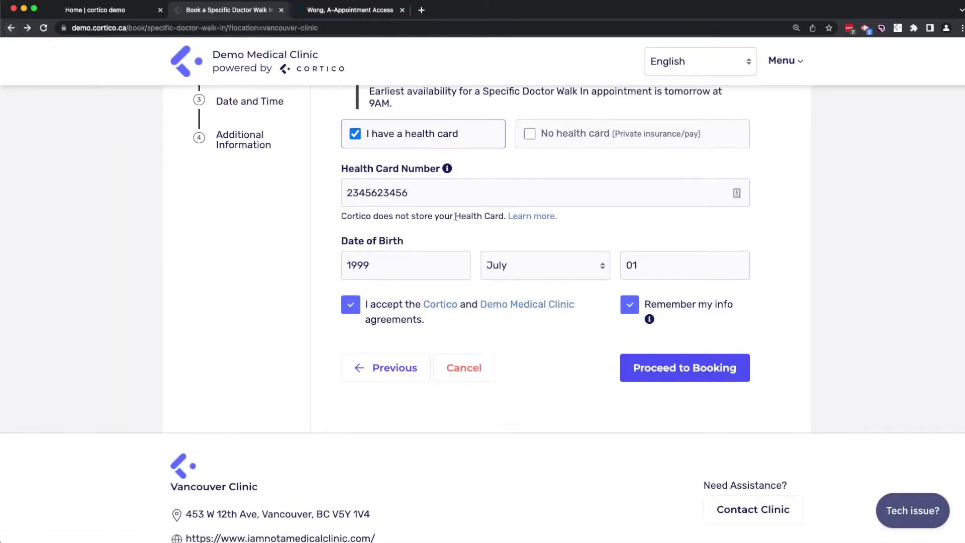
Re-enter the original health card number, continue, and select the doctor available tomorrow from 10AM
drag(442, 193, 302, 191)
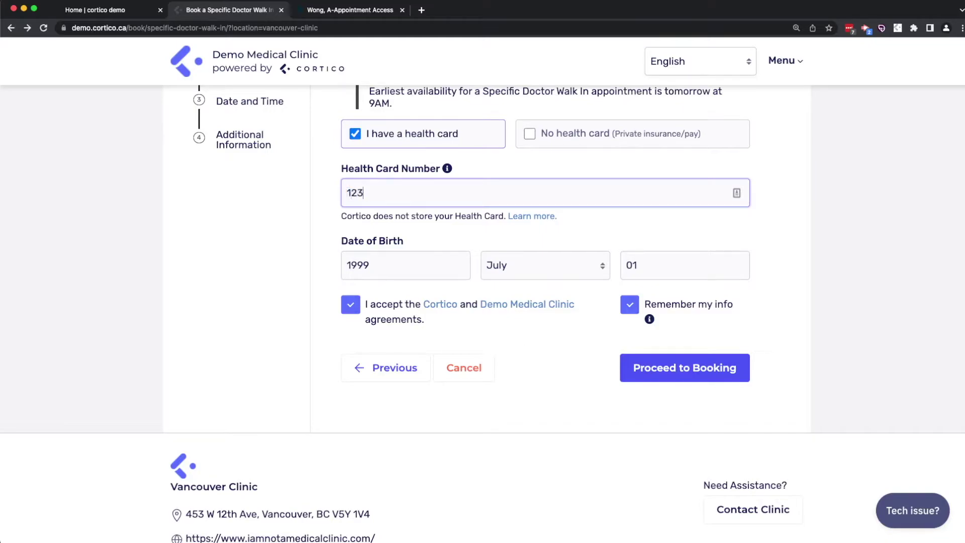
click(718, 363)
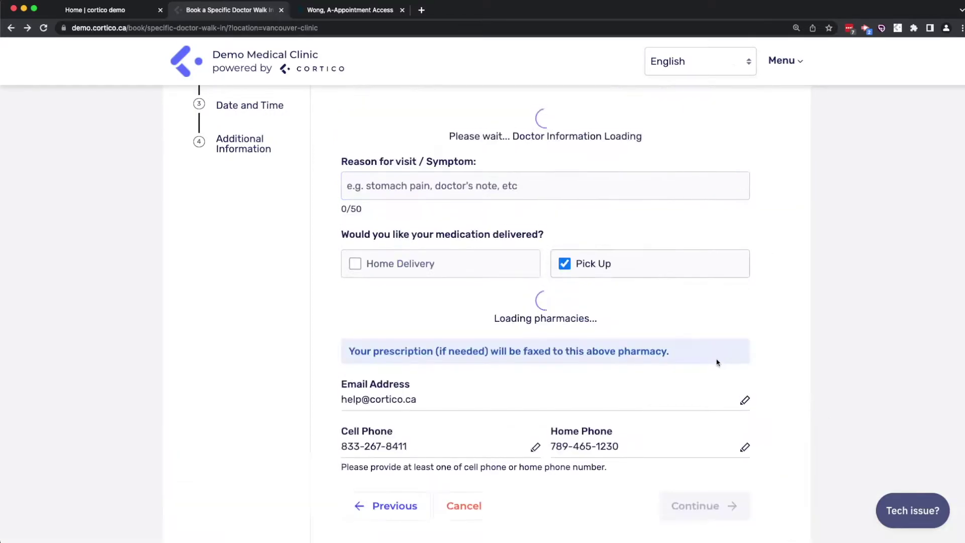
click(737, 304)
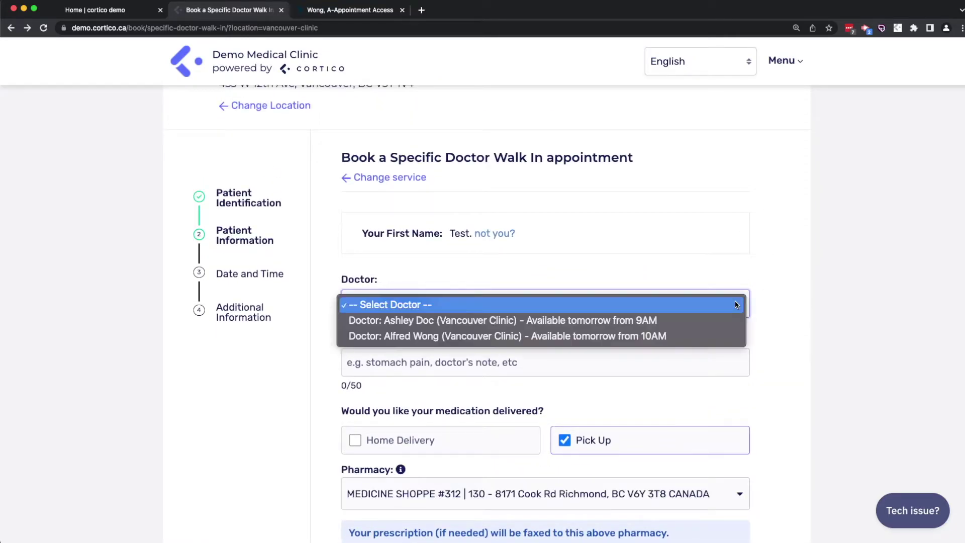
click(675, 334)
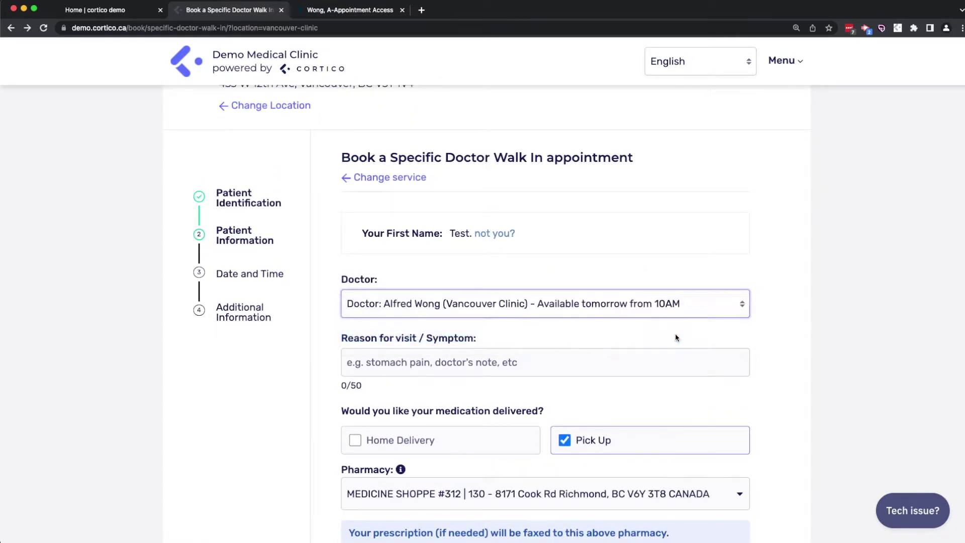
click(671, 358)
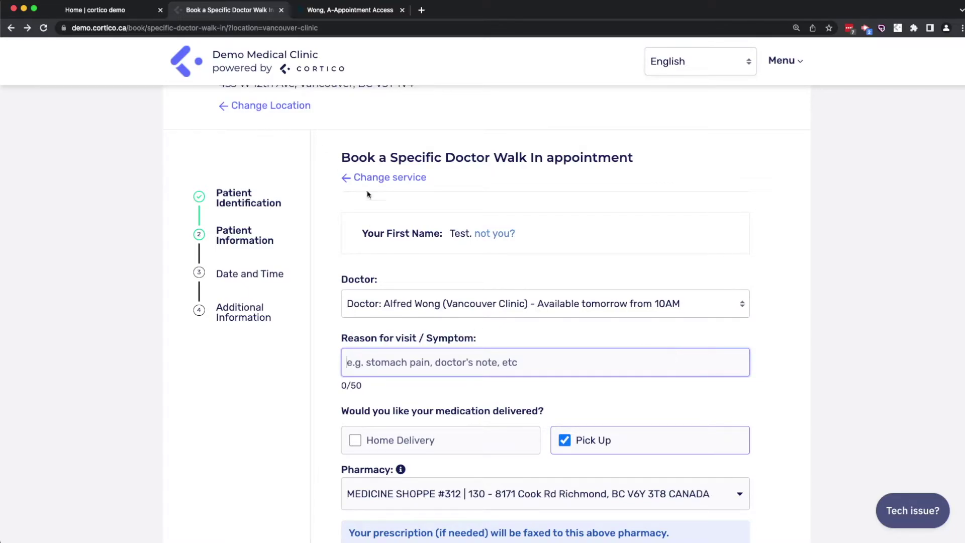
Switch to the Birth Control - Refill service, review its contraception question, then return to services
click(399, 180)
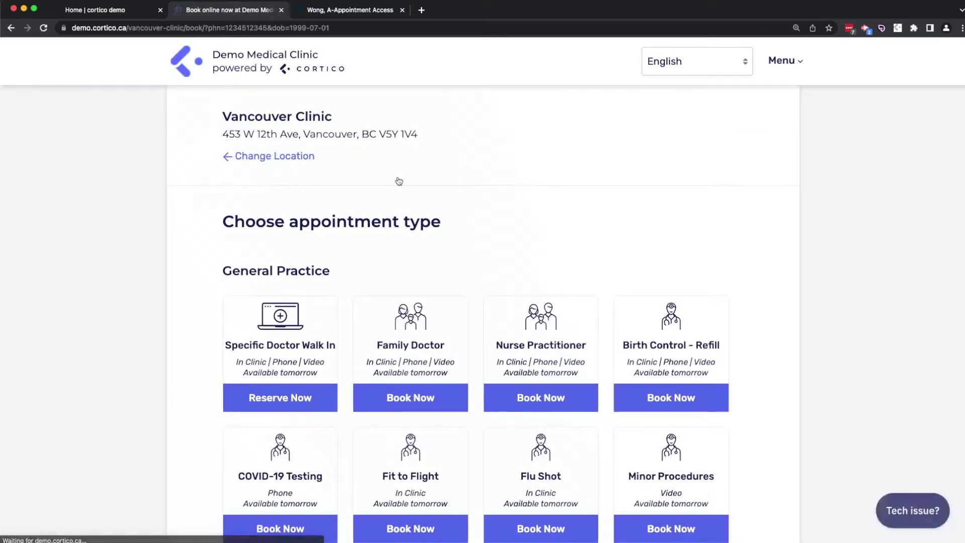
click(680, 336)
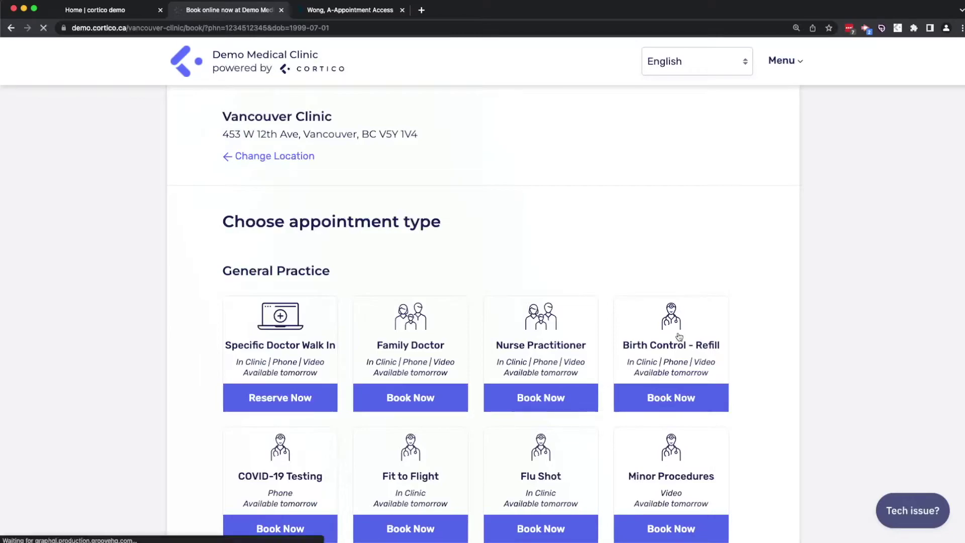
scroll(680, 336, down, 3)
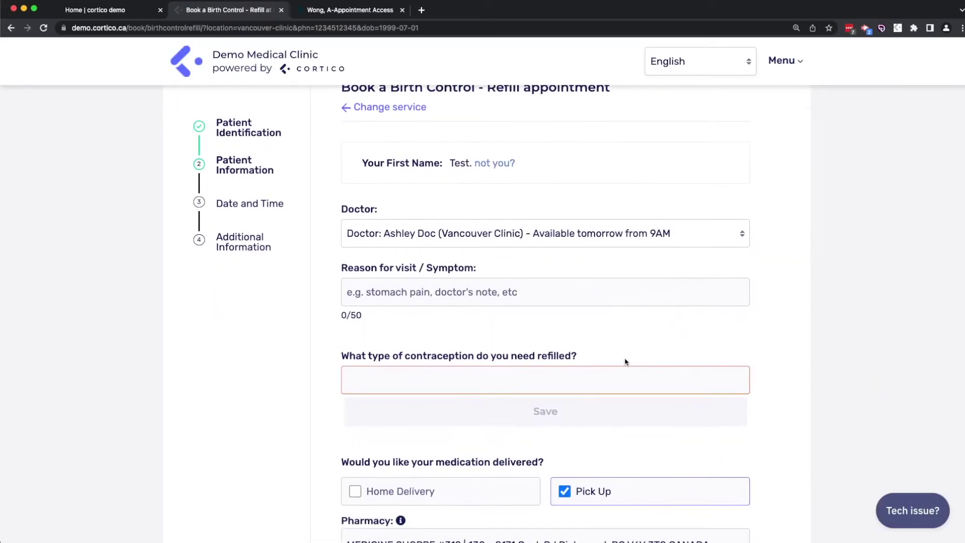
drag(625, 360, 342, 363)
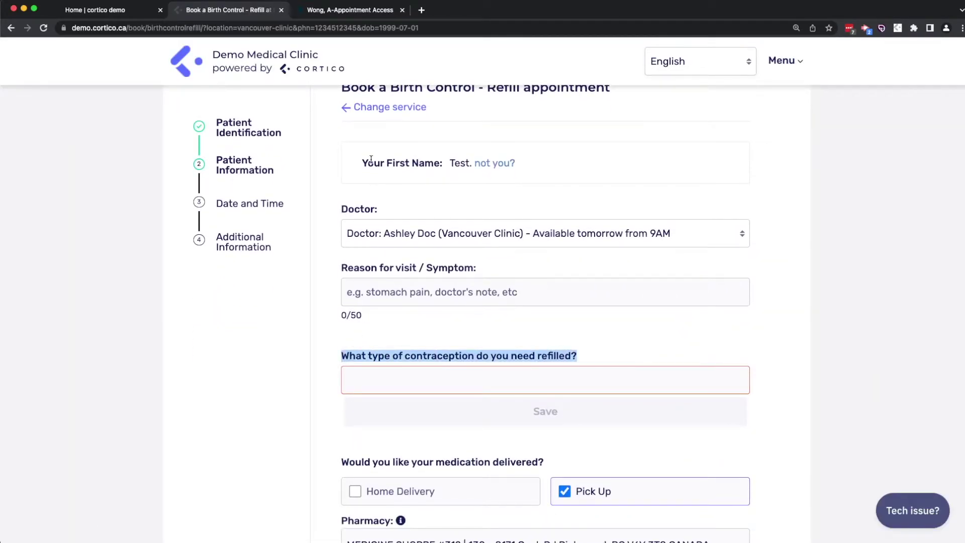
click(390, 108)
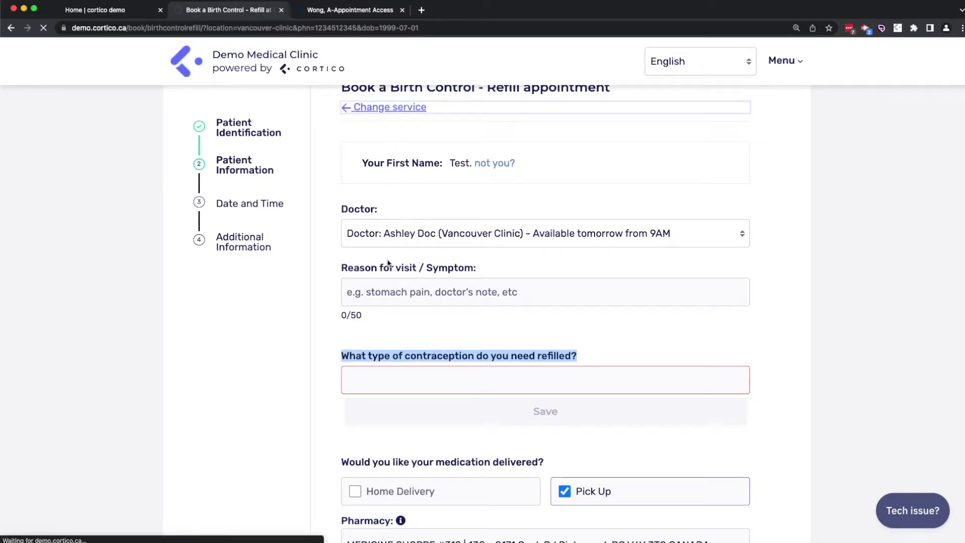
Look over the Family Doctor booking form, then return to the appointment types
click(396, 320)
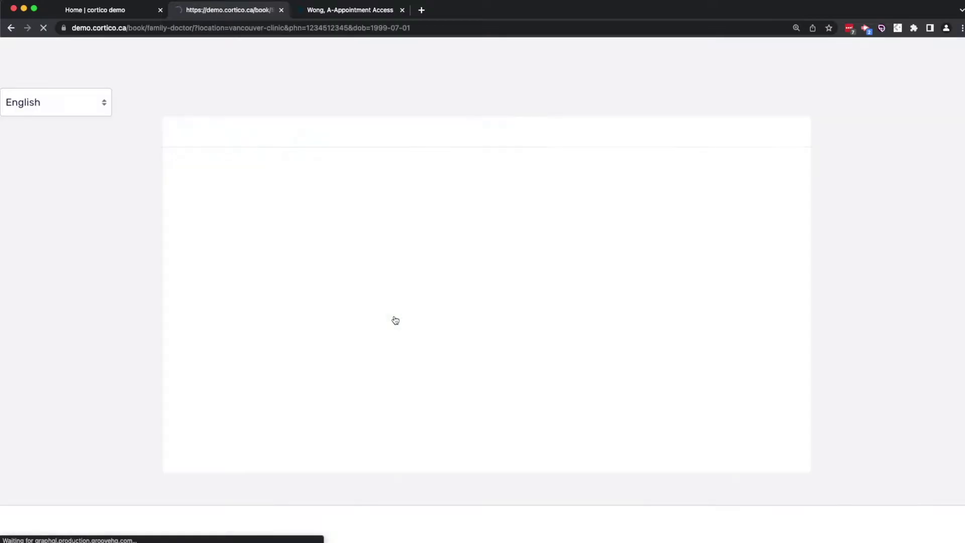
scroll(453, 302, down, 2)
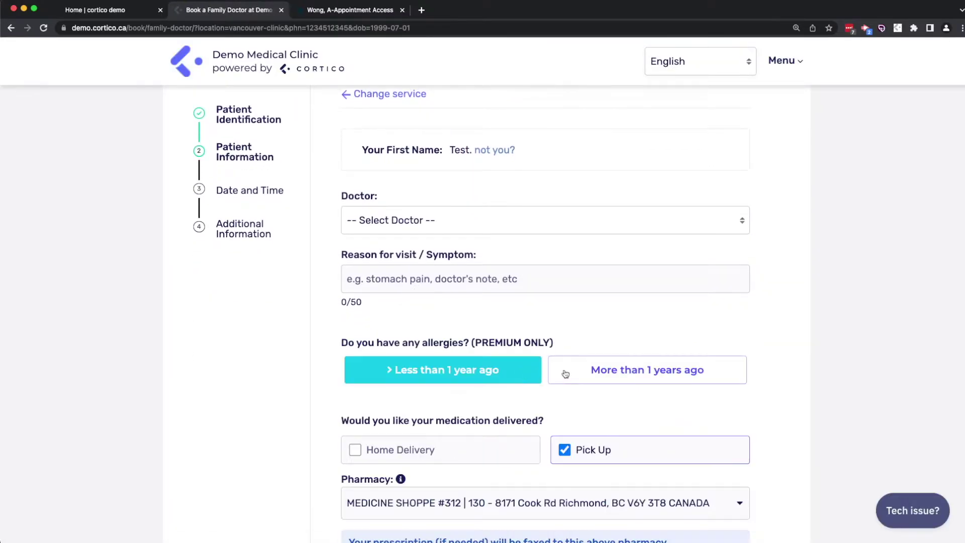
scroll(452, 276, up, 2)
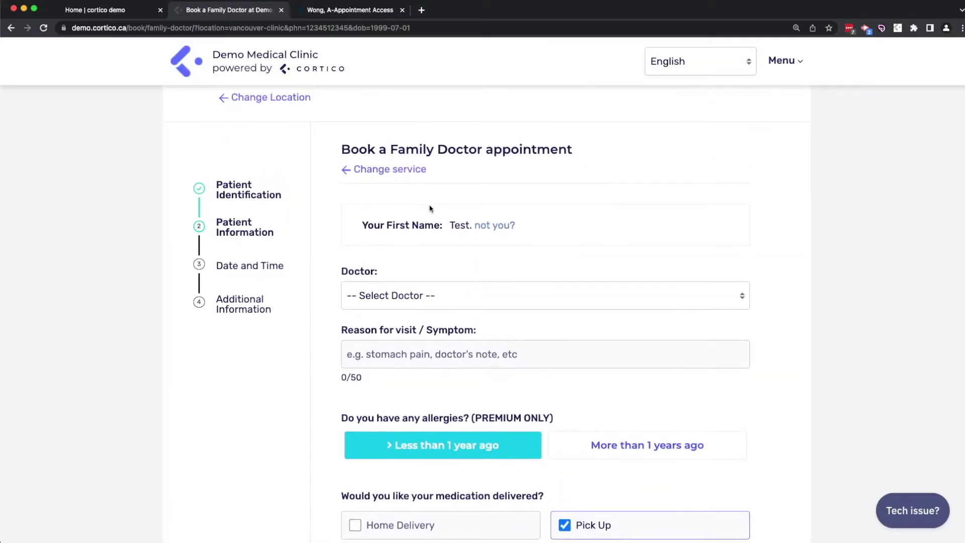
click(424, 171)
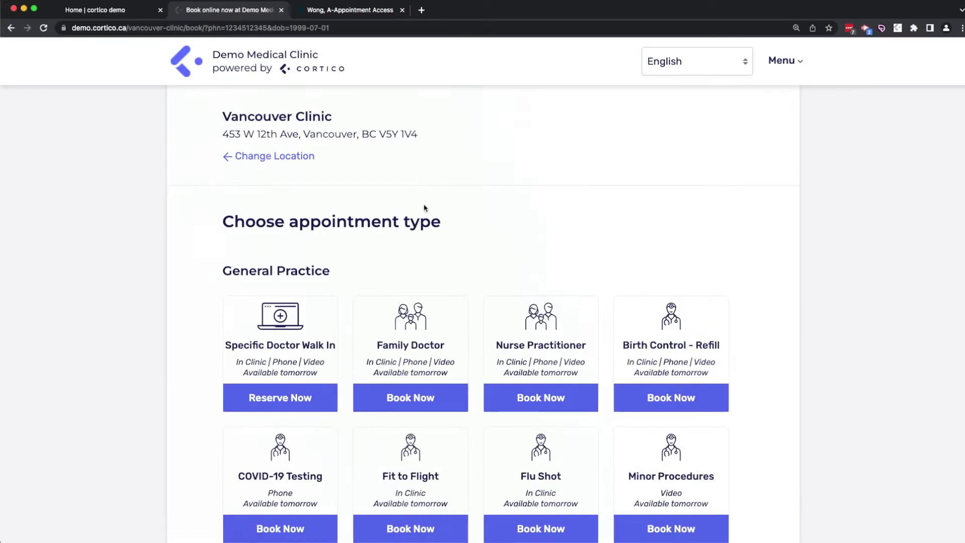
Open Fit to Flight, choose Fit to Flight test to see the $350.00 fee, then return
click(411, 527)
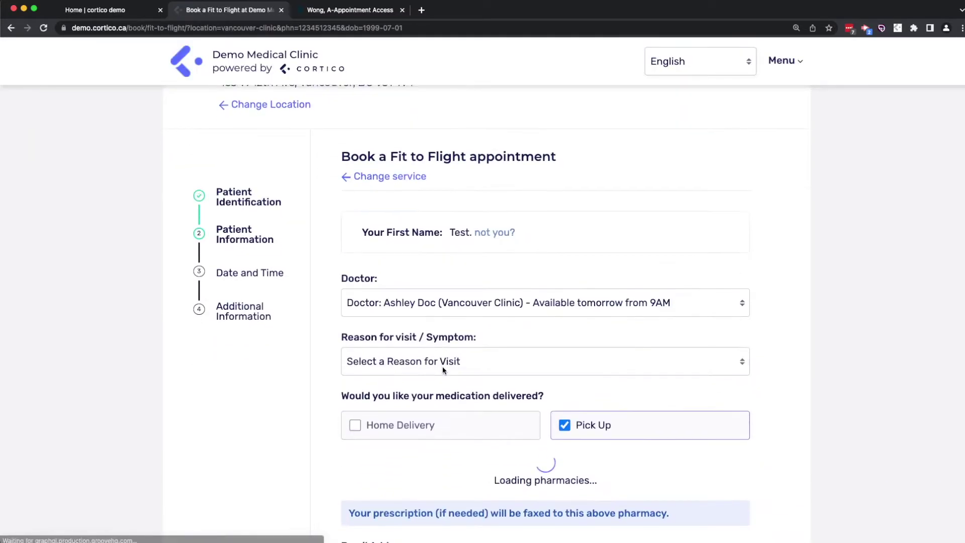
scroll(443, 371, down, 2)
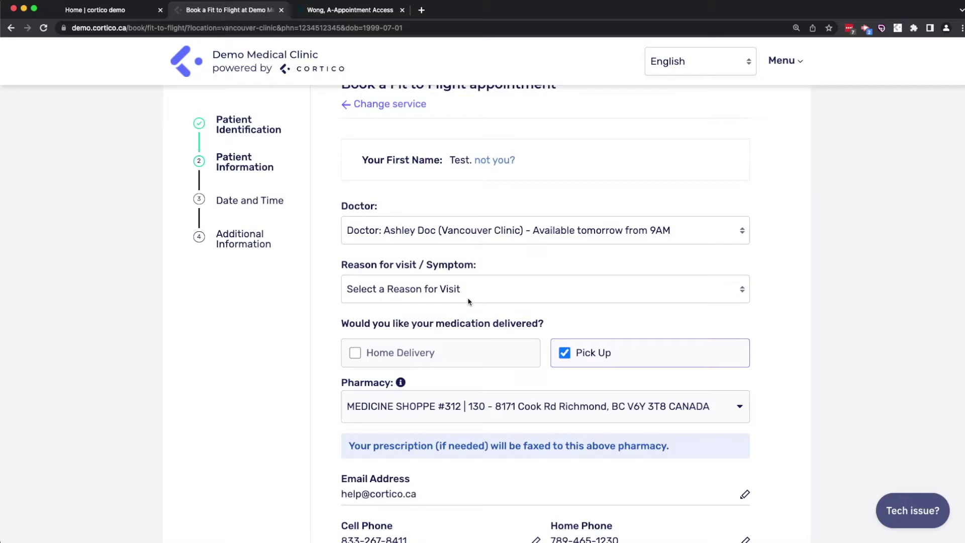
click(467, 301)
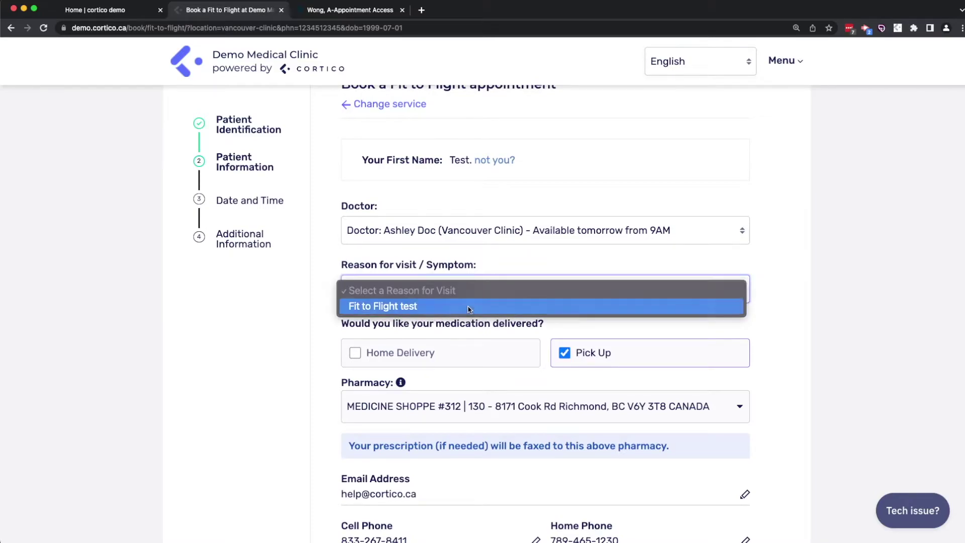
click(469, 308)
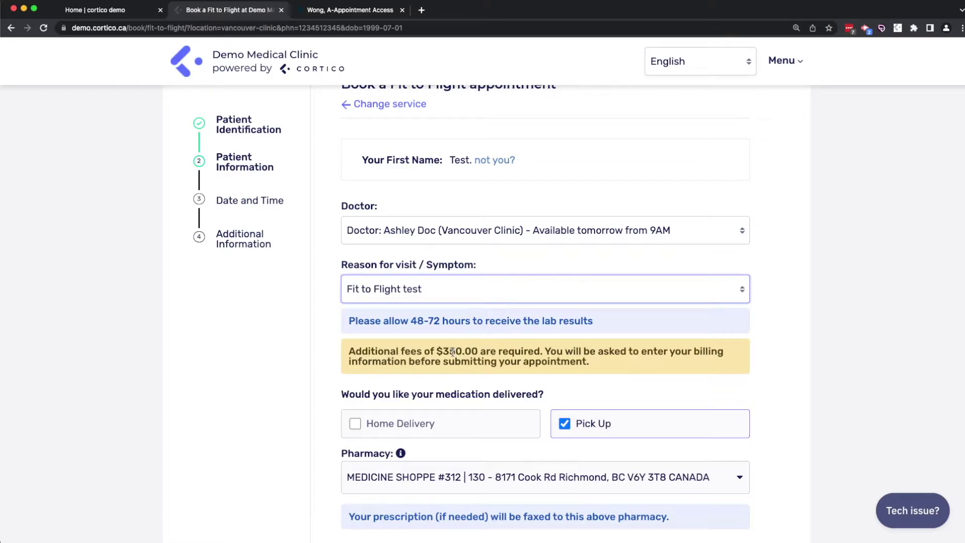
click(416, 104)
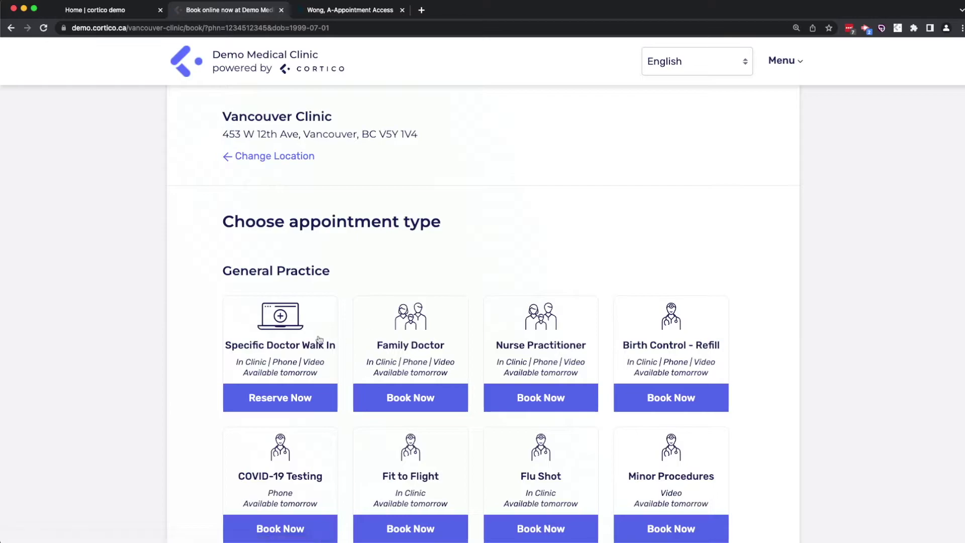
Book Specific Doctor Walk In with the 10AM doctor, reason 'prescription renewal', and continue to scheduling
click(295, 337)
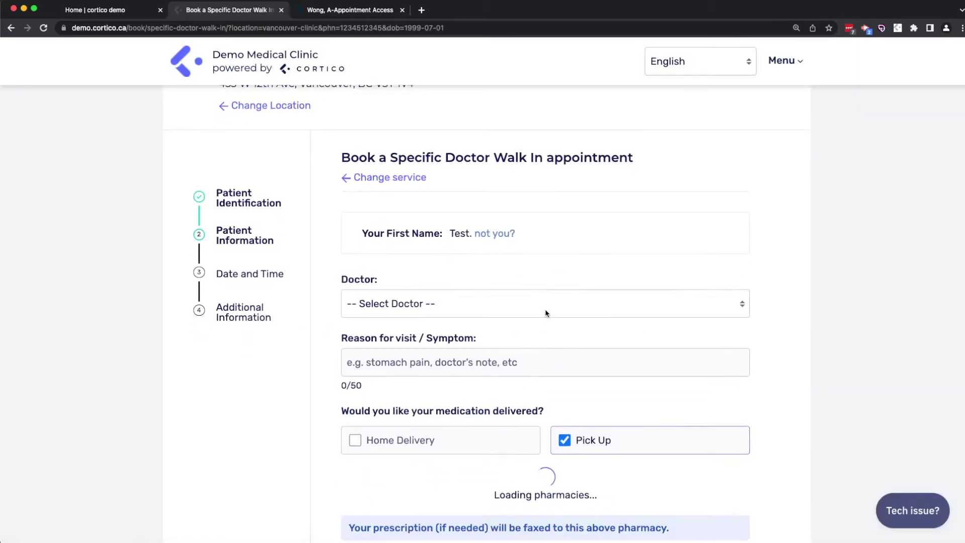
click(546, 313)
click(528, 334)
click(502, 359)
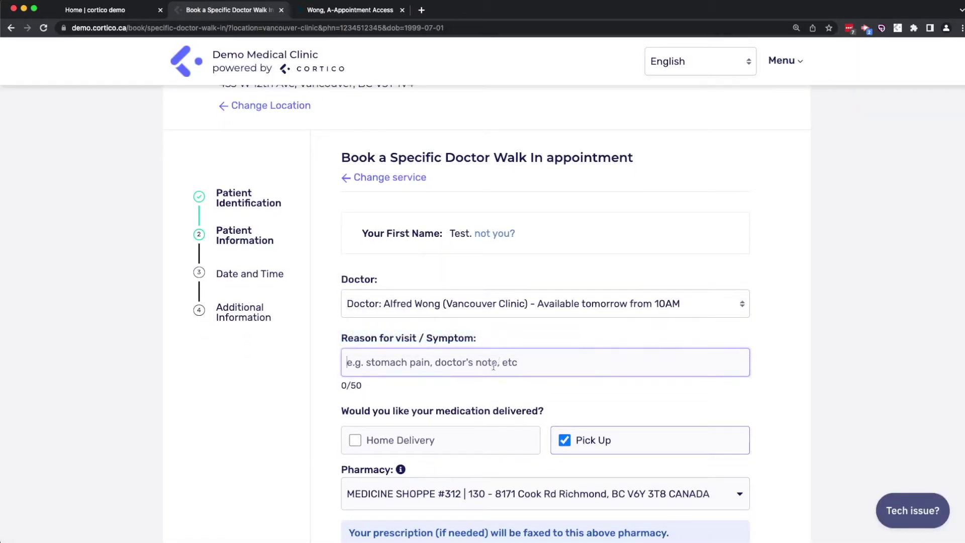
text(prescription ne)
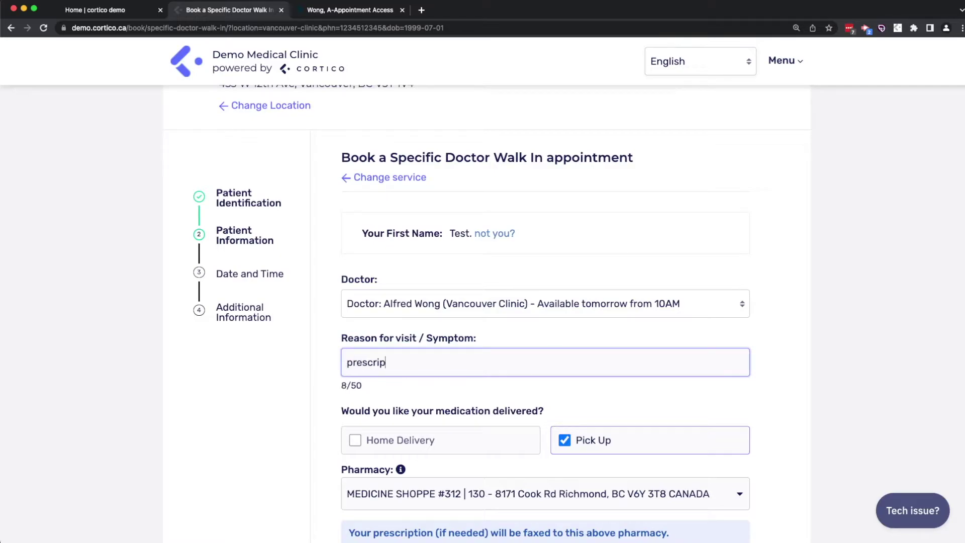
key(BackSpace)
key(BackSpace)
text(renewal)
click(847, 306)
scroll(834, 323, down, 5)
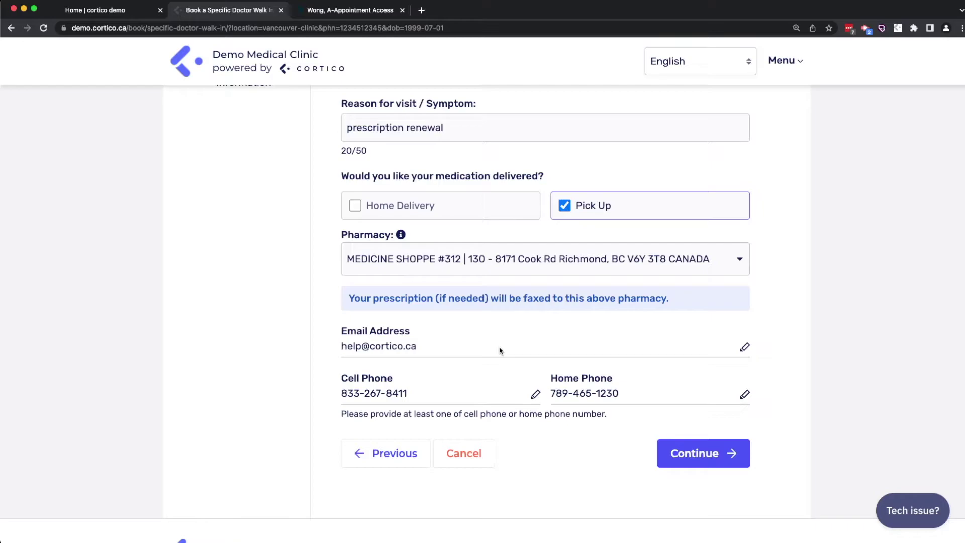
click(673, 445)
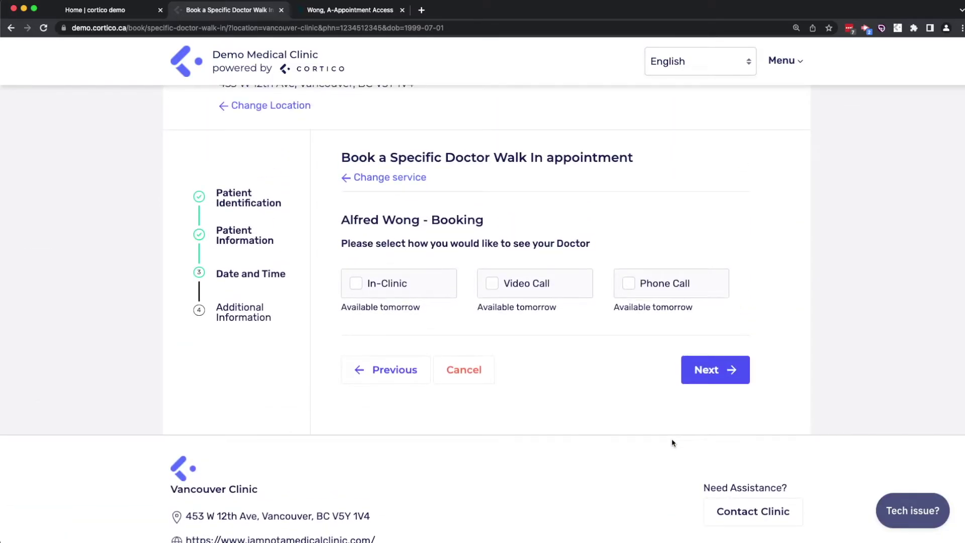
Try the In-Clinic and Phone Call options, then set the visit type to Video Call
key(super+Tab)
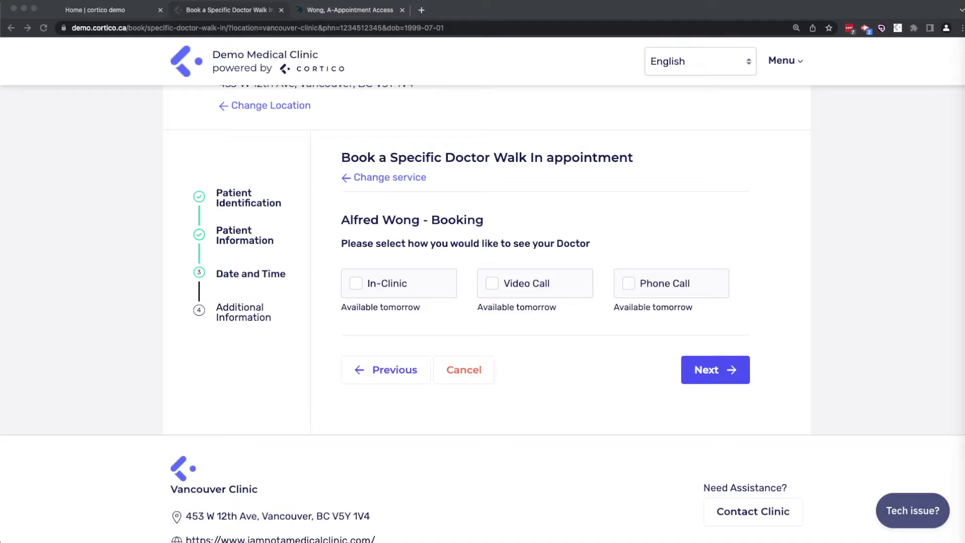
click(883, 274)
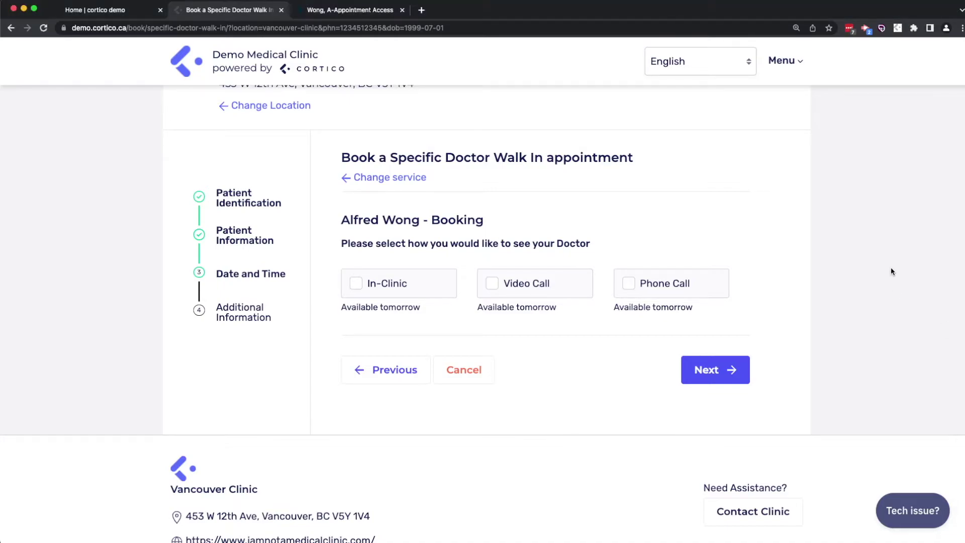
click(353, 291)
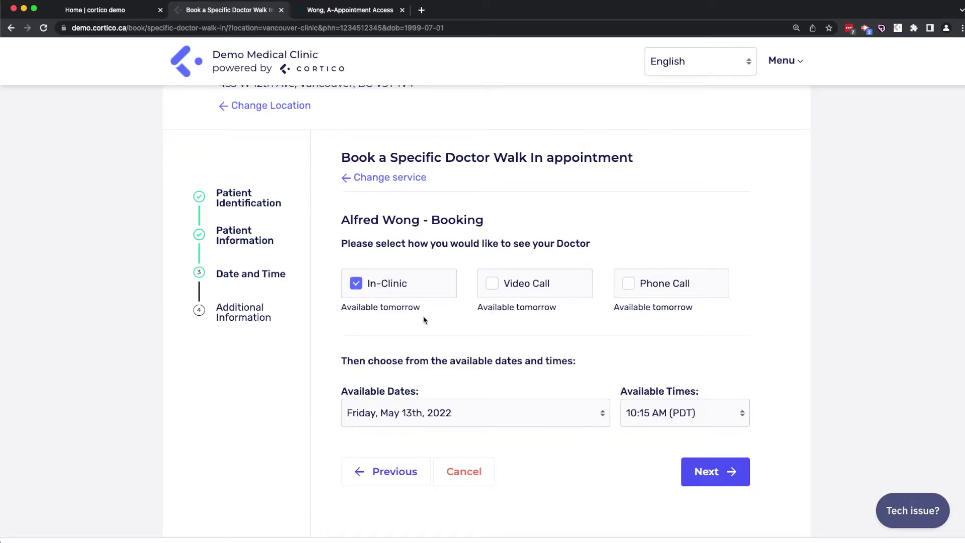
click(628, 284)
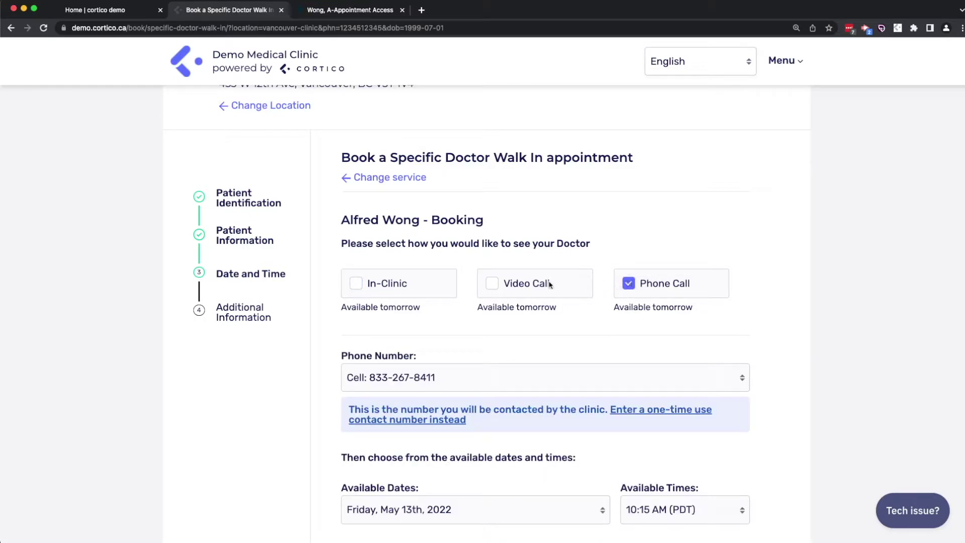
click(510, 284)
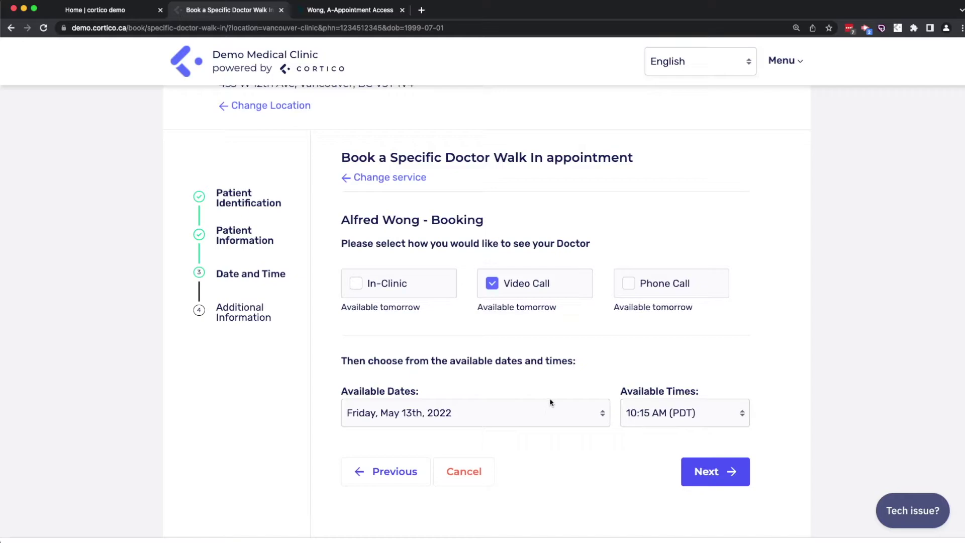
Pick Wednesday, May 18th, 2022 at 10:00 AM instead of May 17th and proceed to confirmation
click(546, 412)
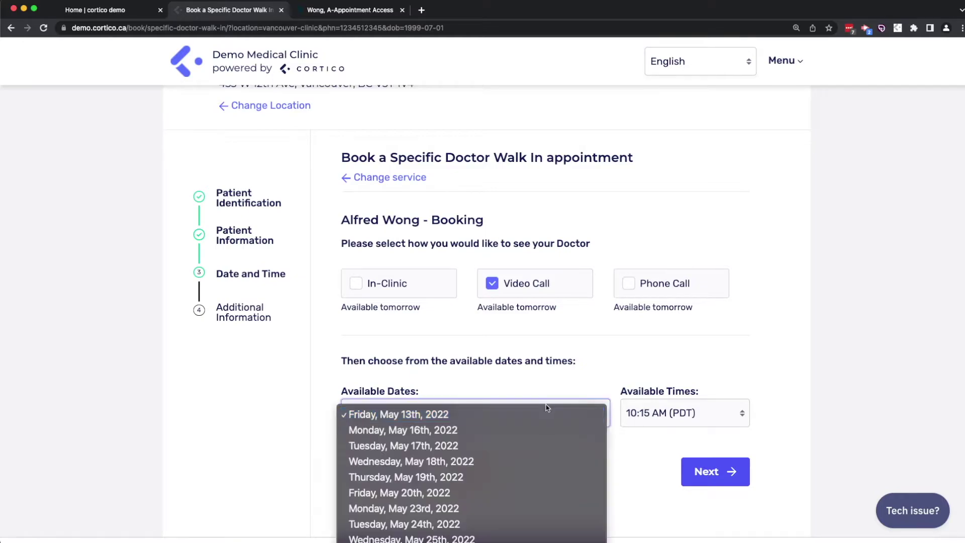
click(543, 447)
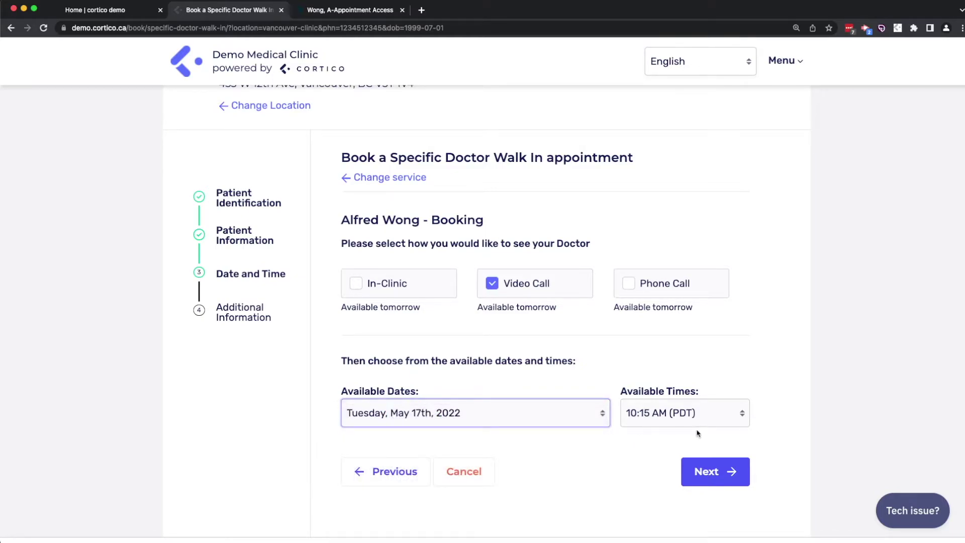
click(729, 473)
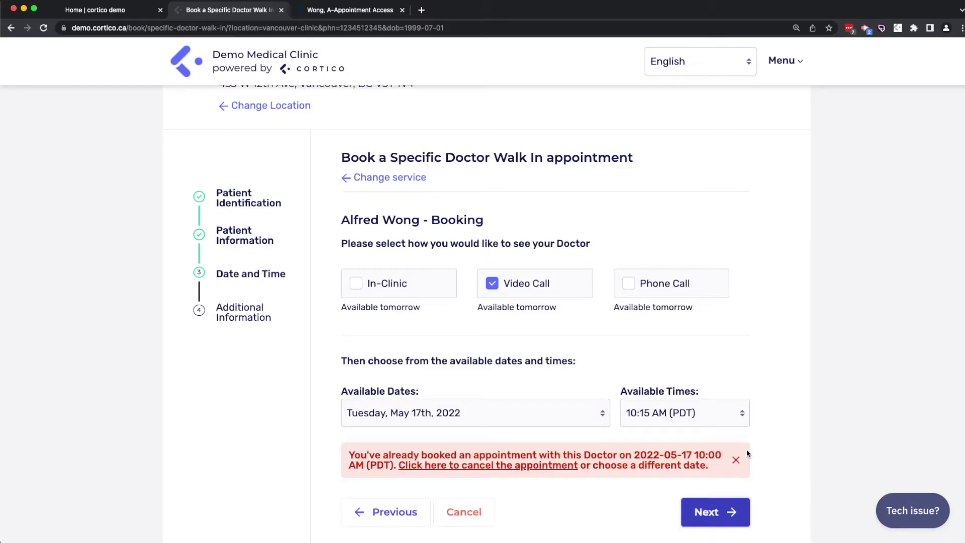
click(595, 411)
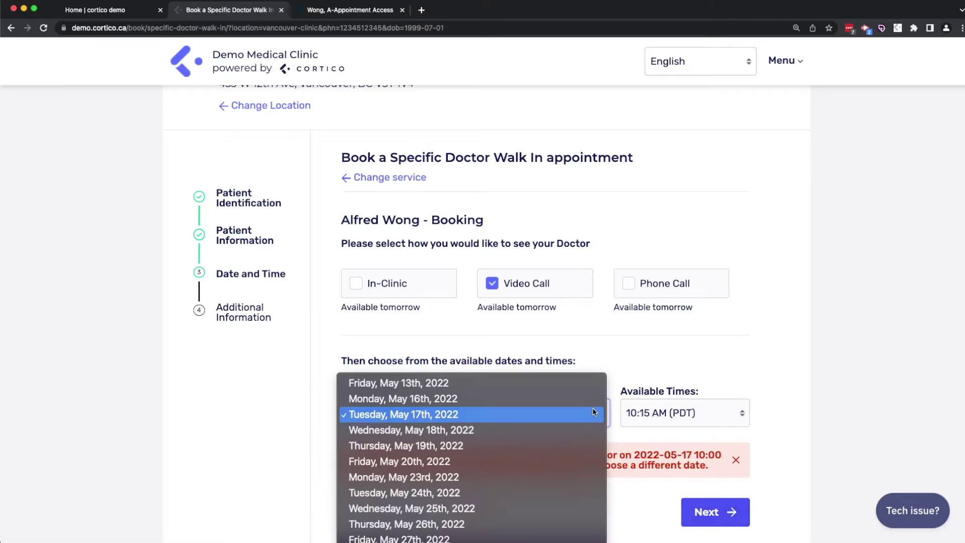
click(581, 430)
click(711, 473)
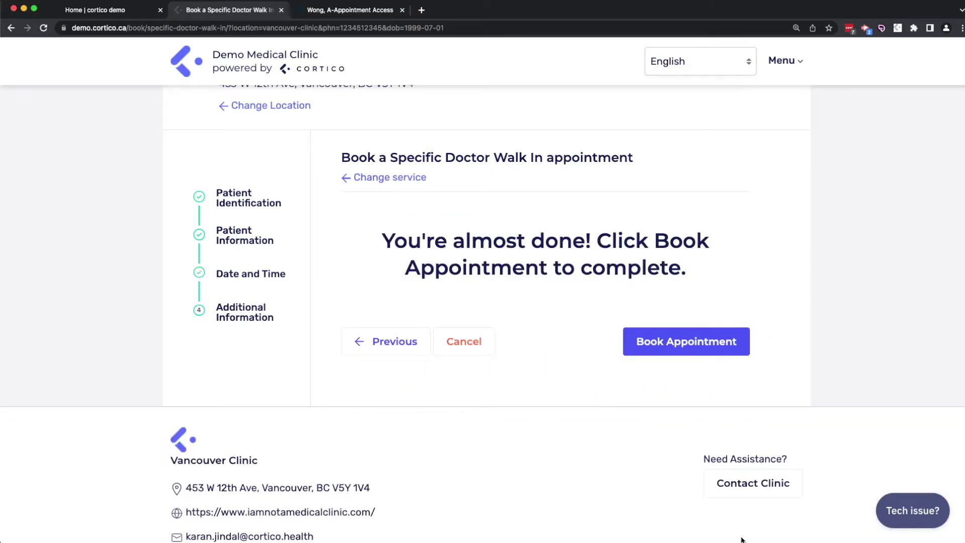
Confirm the May 18th 10:00 AM video booking and go to its video appointment page
click(697, 343)
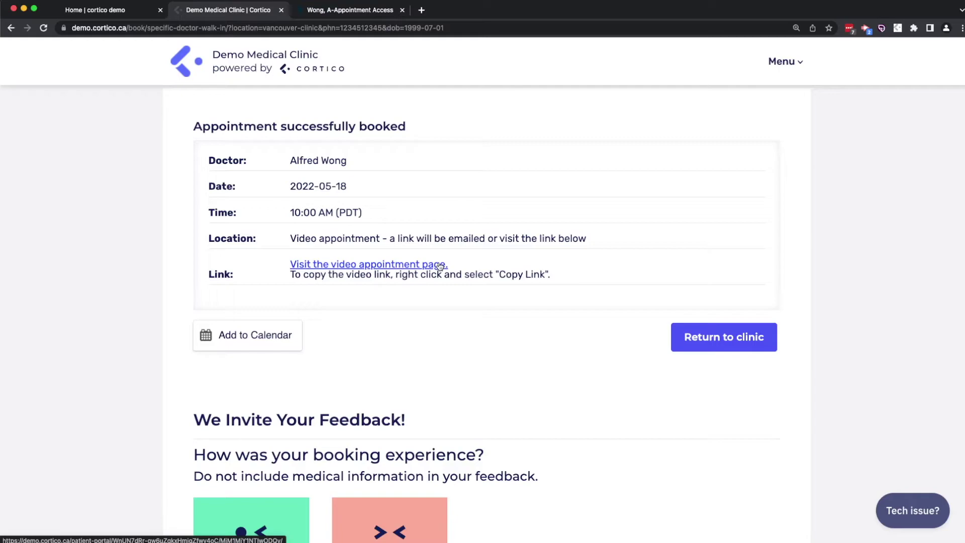
click(440, 265)
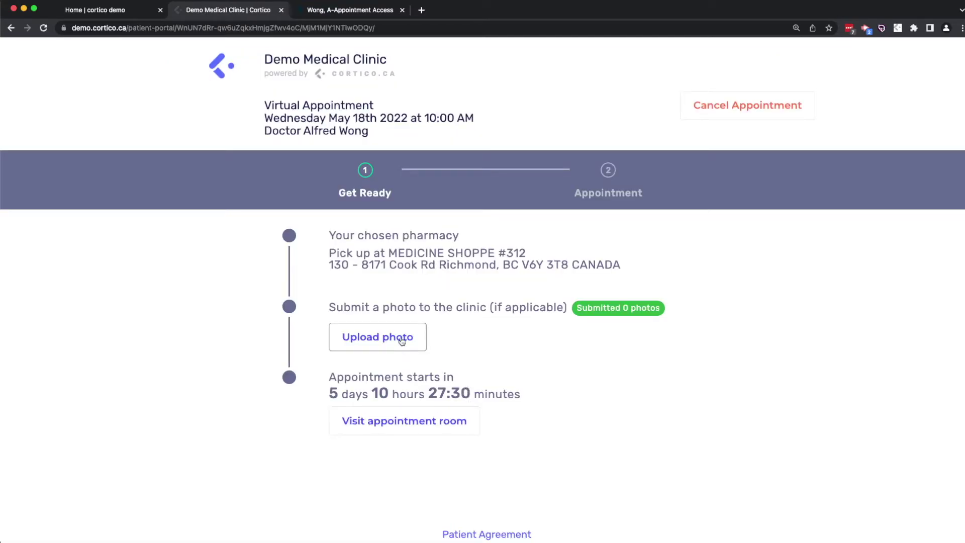
Enter the Cortico appointment room to see Join Video Call, then leave it
click(430, 413)
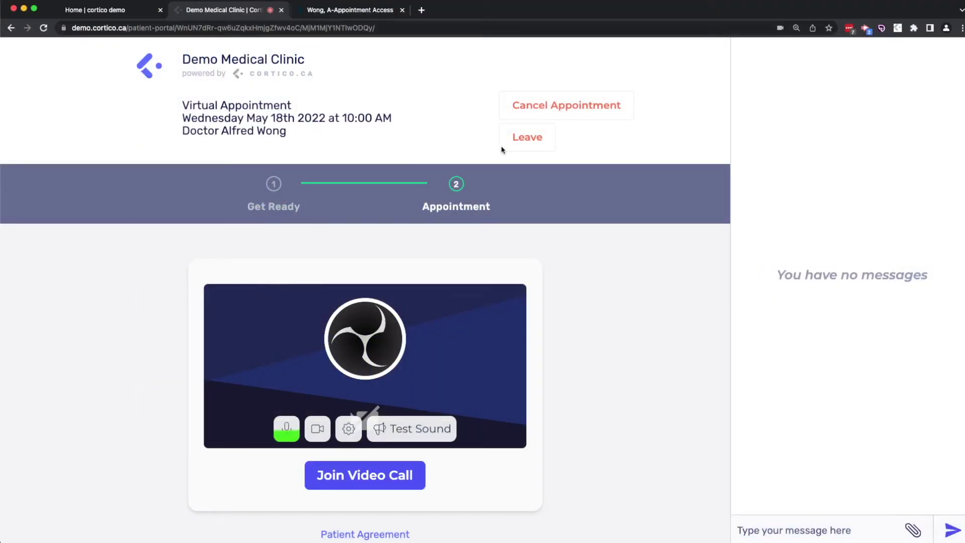
click(523, 149)
Advance the OSCAR schedule to Wed 2022-05-18 and open the 10:00 prescription renewal appointment
click(348, 11)
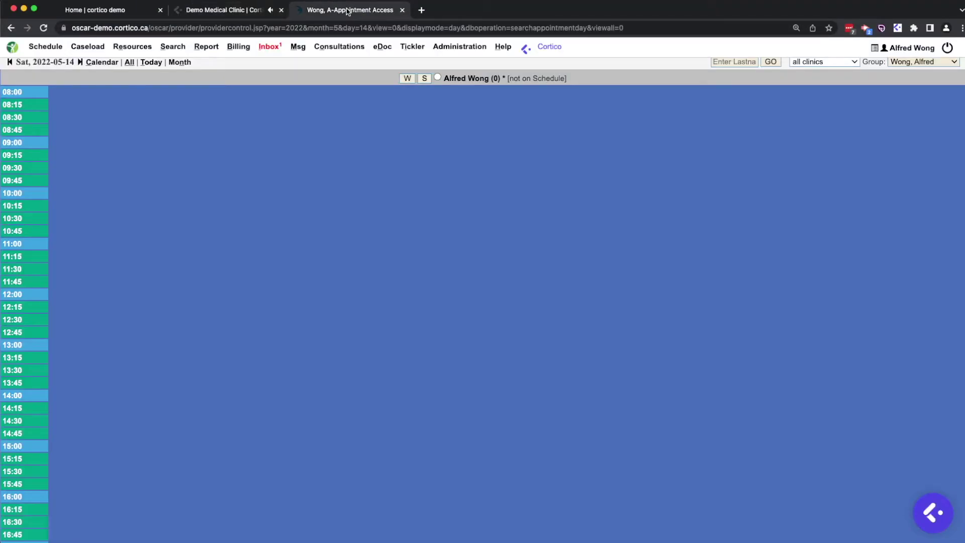
click(79, 62)
click(80, 62)
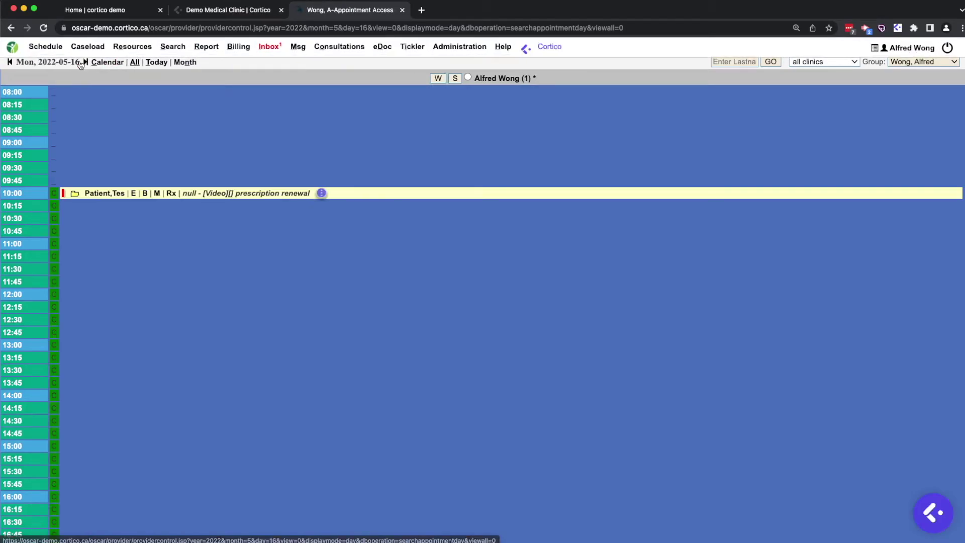
click(80, 62)
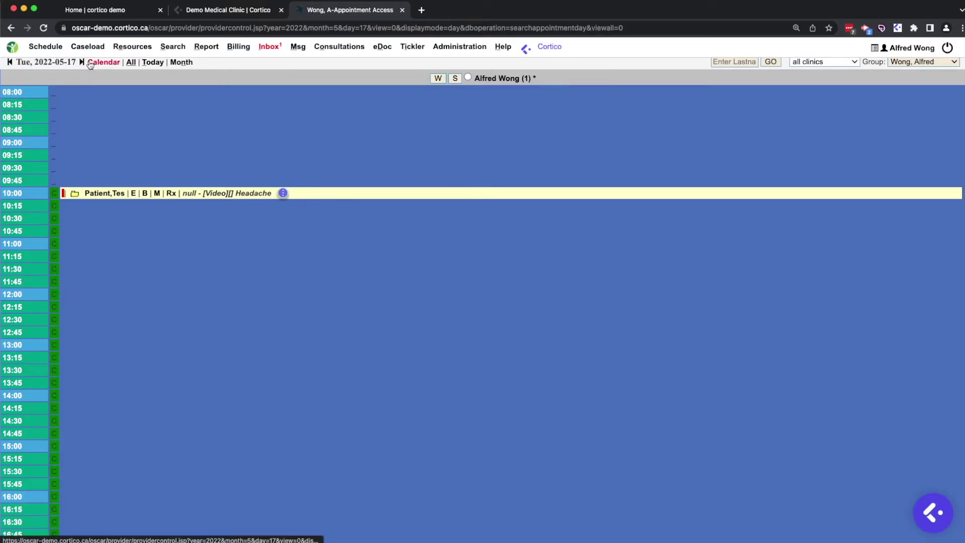
click(81, 63)
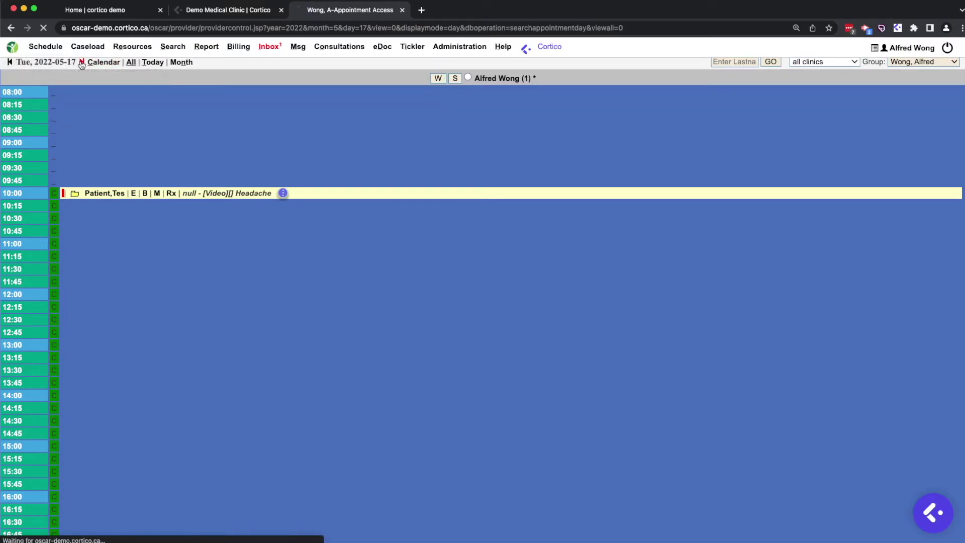
click(97, 194)
drag(157, 146, 88, 113)
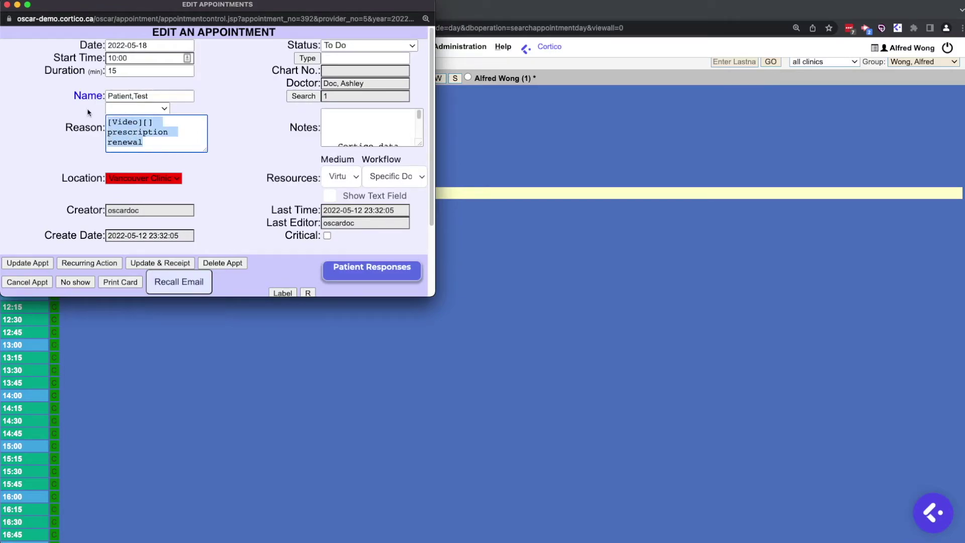
scroll(222, 219, down, 5)
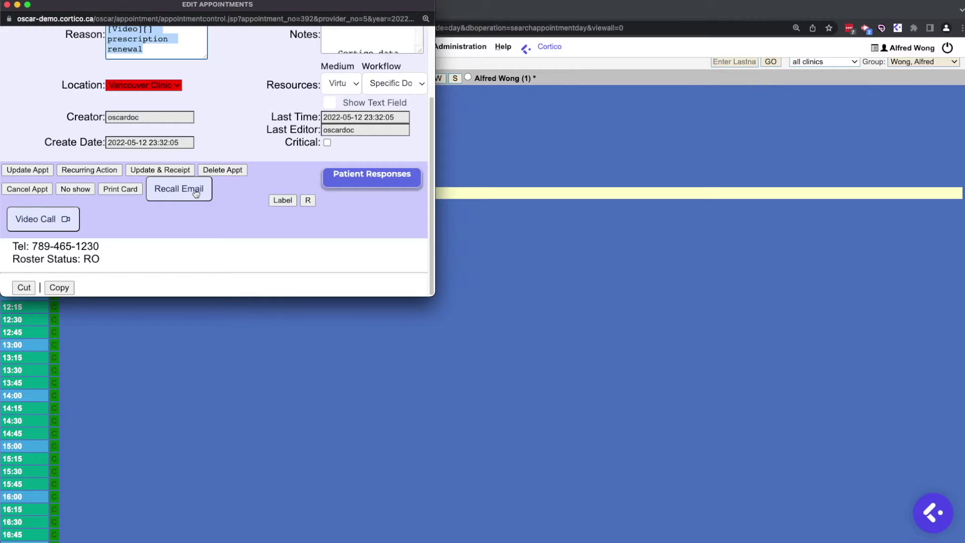
Launch the May 18 appointment's video room and highlight the patient's room-entry chat message
click(65, 217)
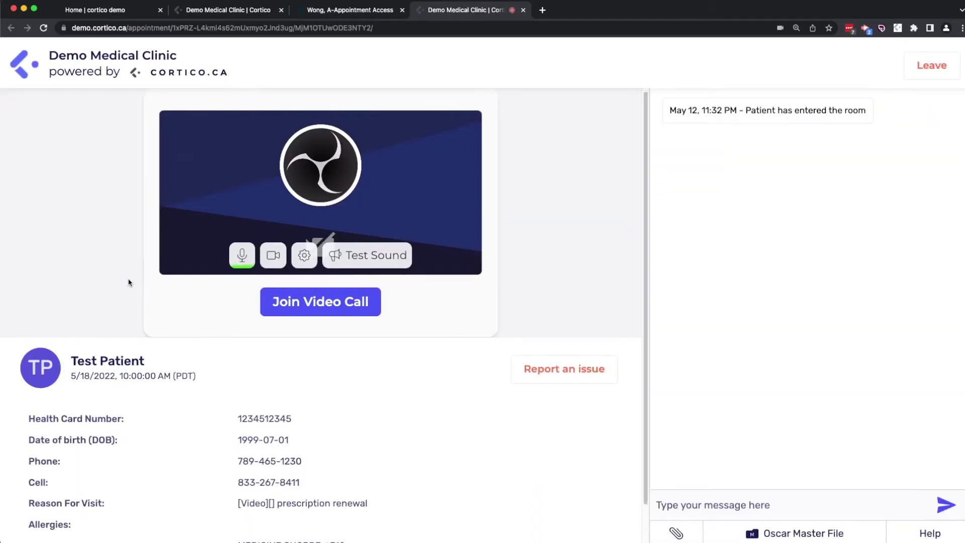
scroll(129, 280, down, 1)
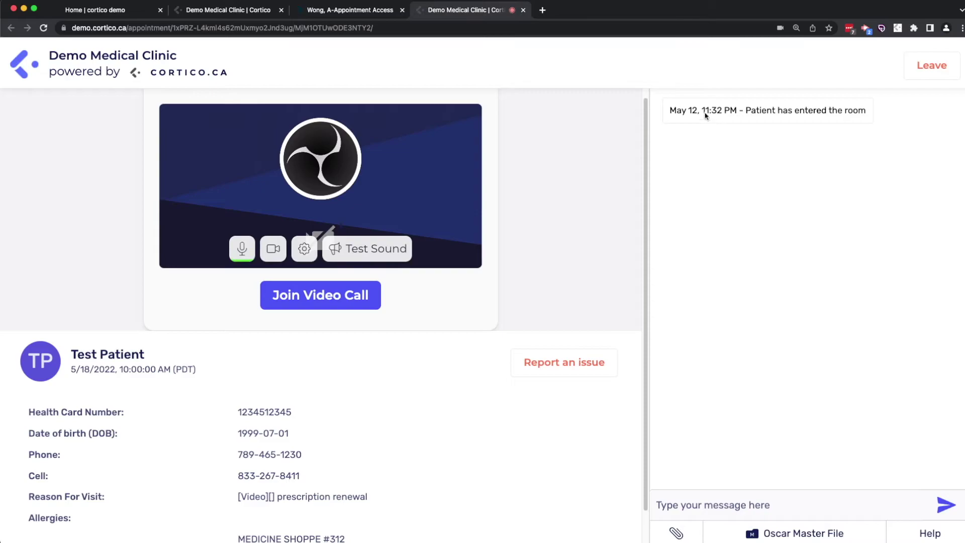
drag(670, 110, 802, 110)
click(789, 104)
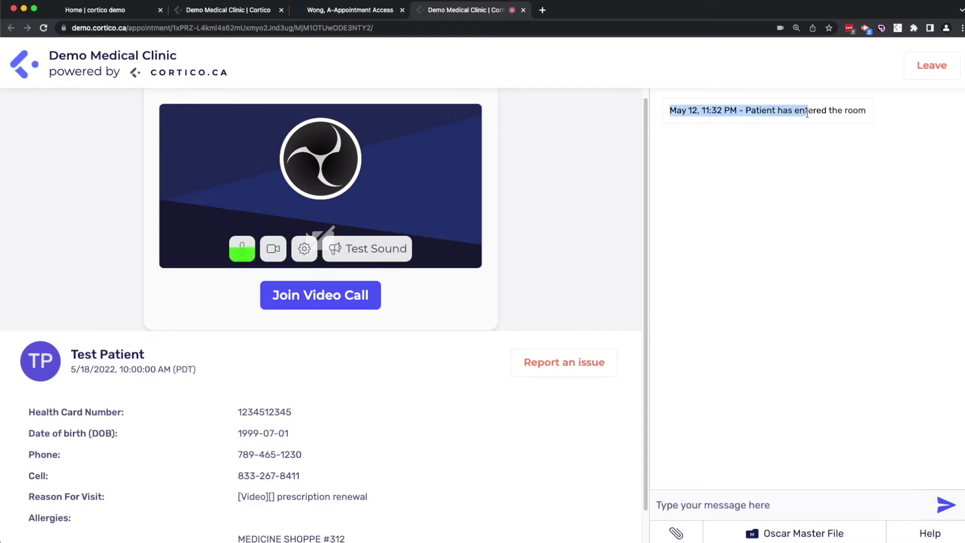
click(807, 114)
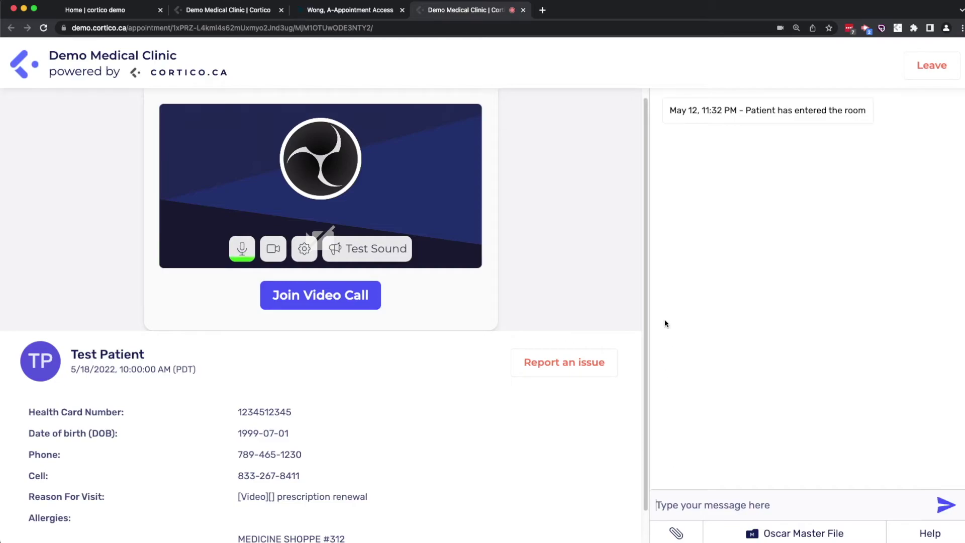
Leave the video room, list May 18, 2022 portal appointments, and preview the Assign New Task list
click(934, 75)
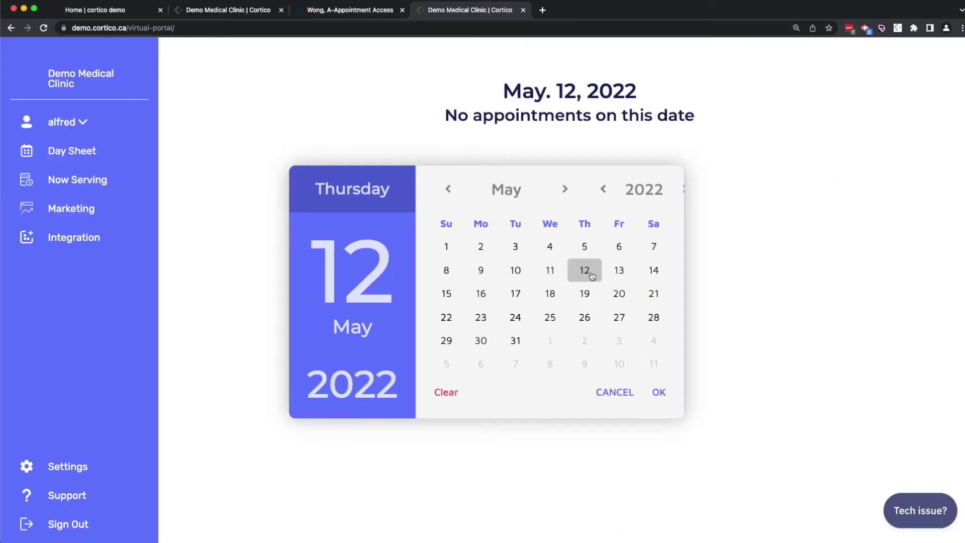
click(546, 294)
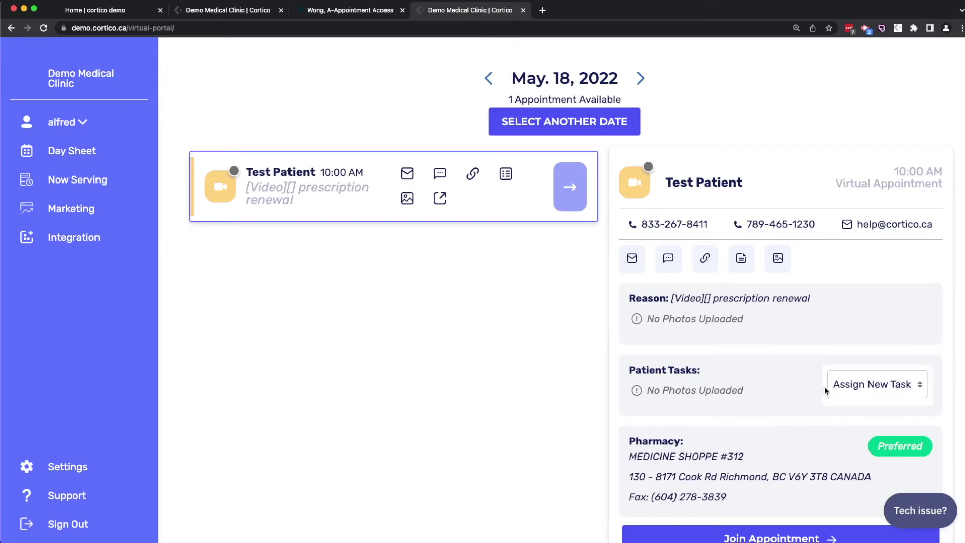
click(845, 390)
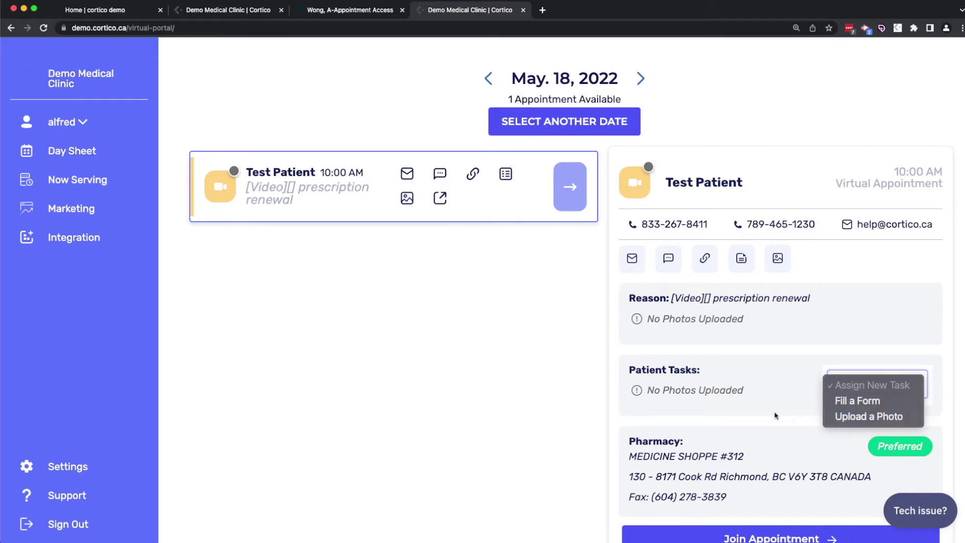
click(714, 411)
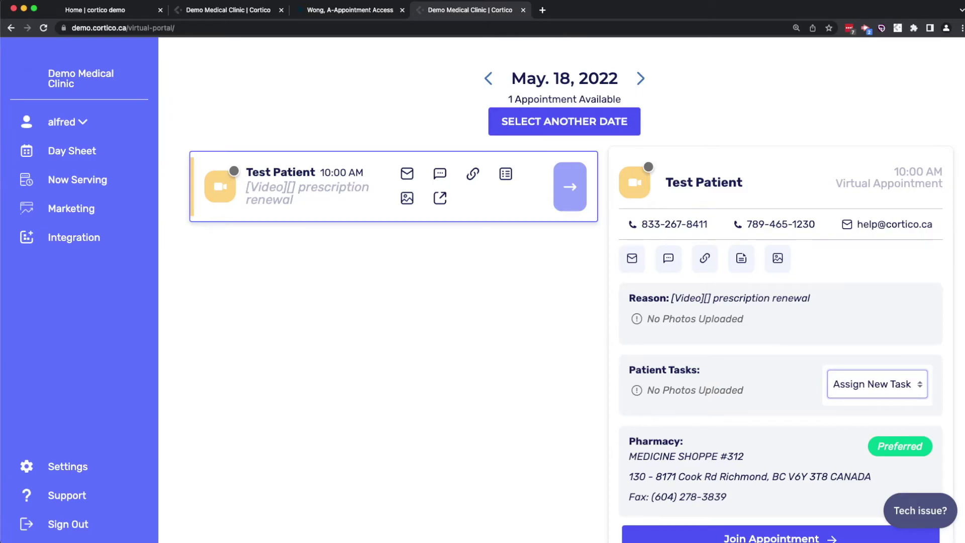
Back in the OSCAR schedule, preview the Cortico suite's Automation page, minimize it, and move its launcher
click(362, 12)
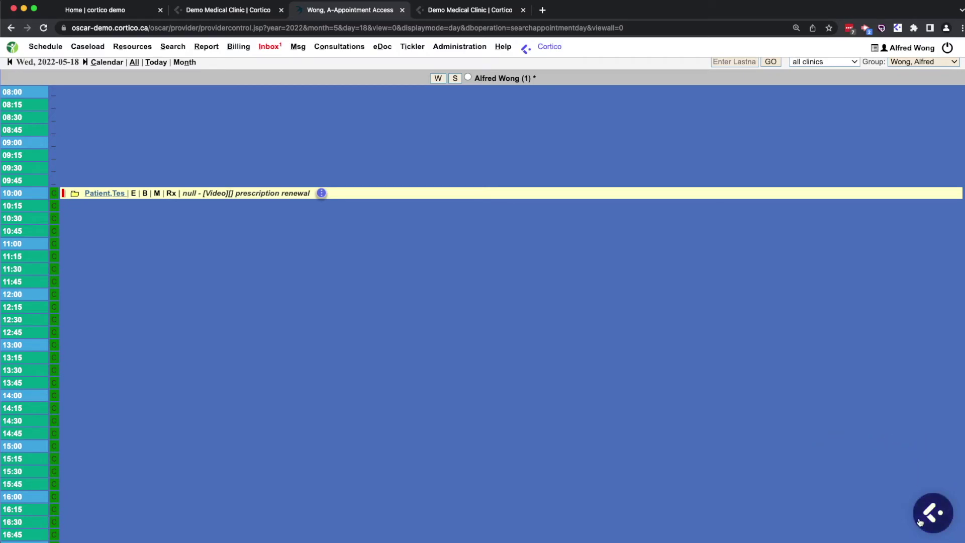
click(936, 518)
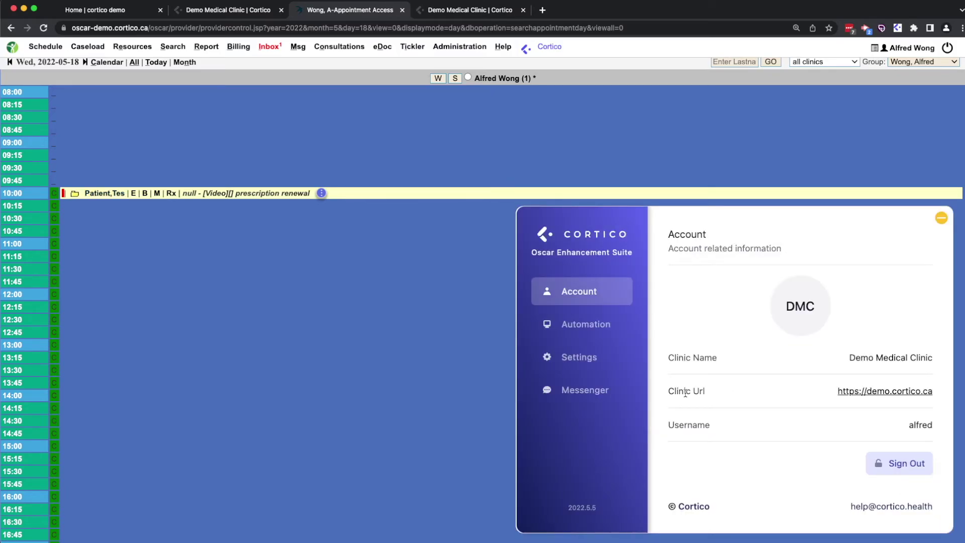
click(595, 339)
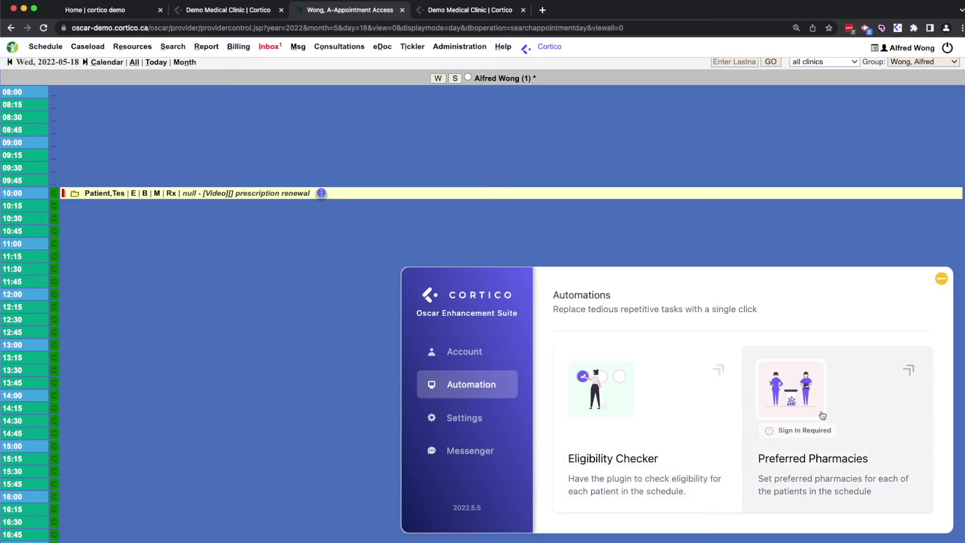
click(940, 279)
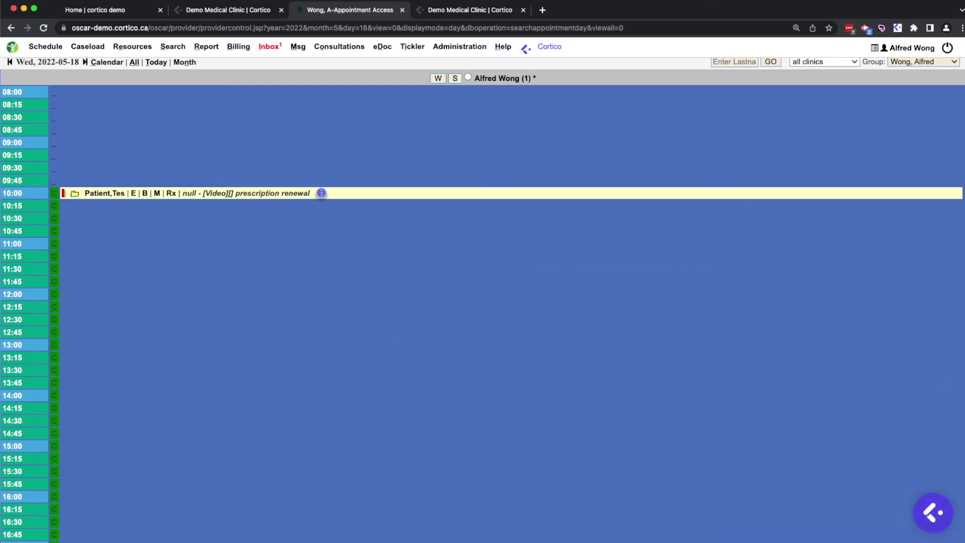
drag(930, 518, 917, 495)
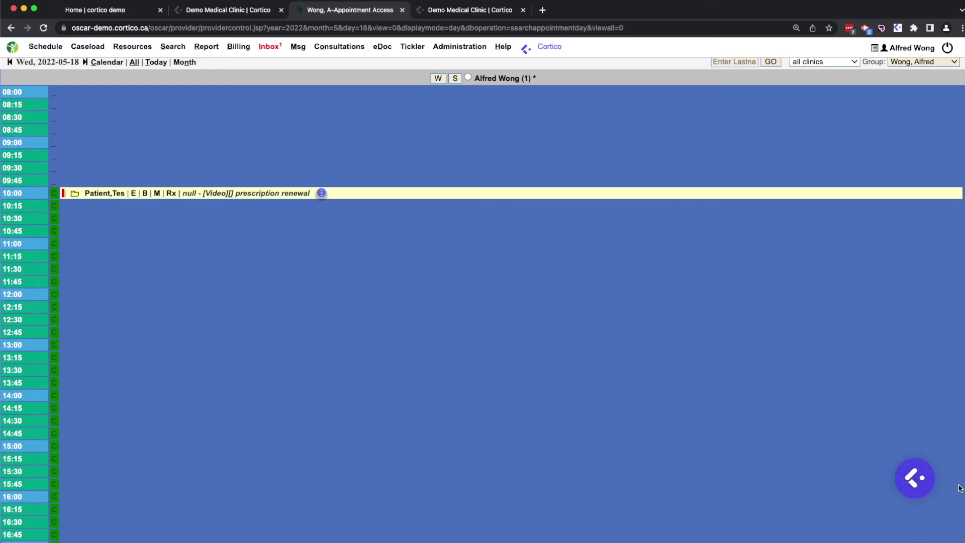
Draft an Outlook recall email for the 10:00AM May 18 appointment, then return to the schedule
click(98, 193)
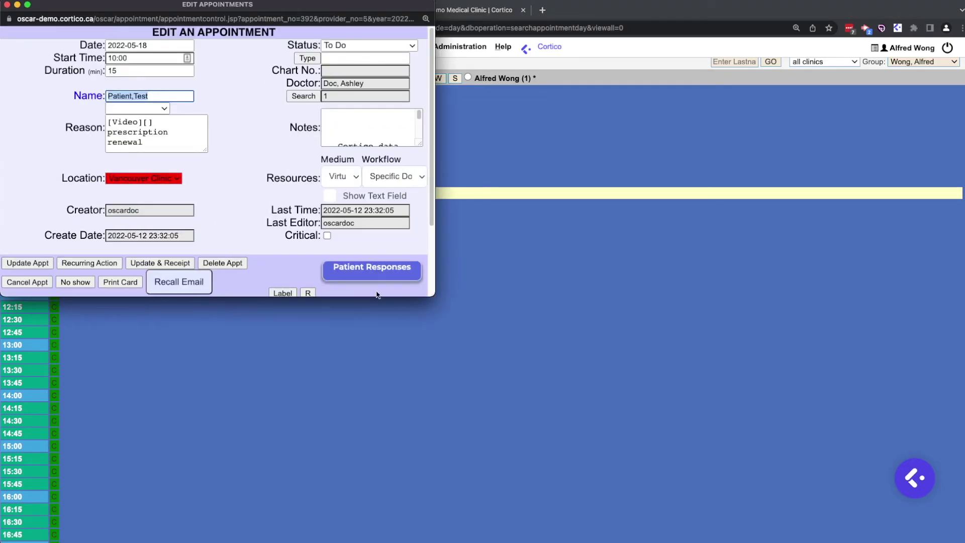
click(197, 282)
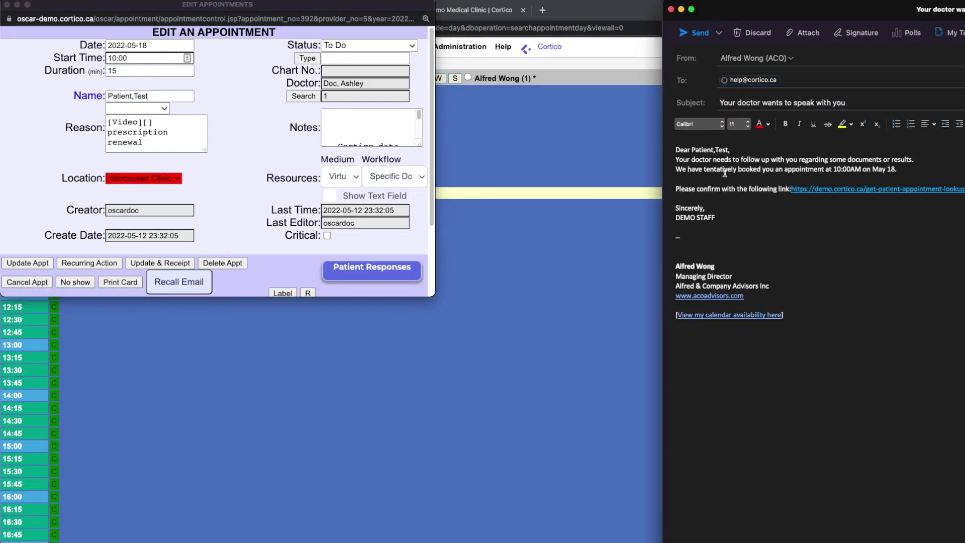
drag(908, 174, 838, 170)
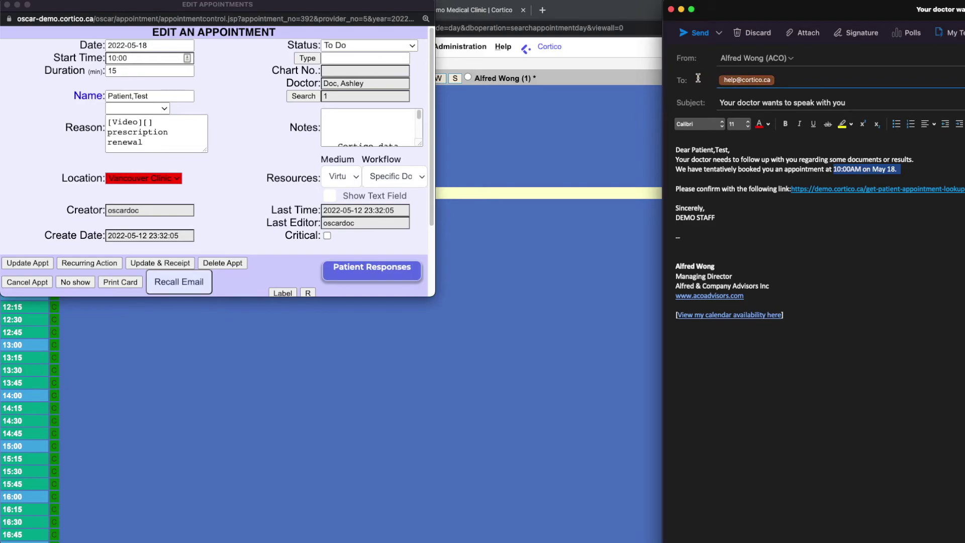
click(722, 165)
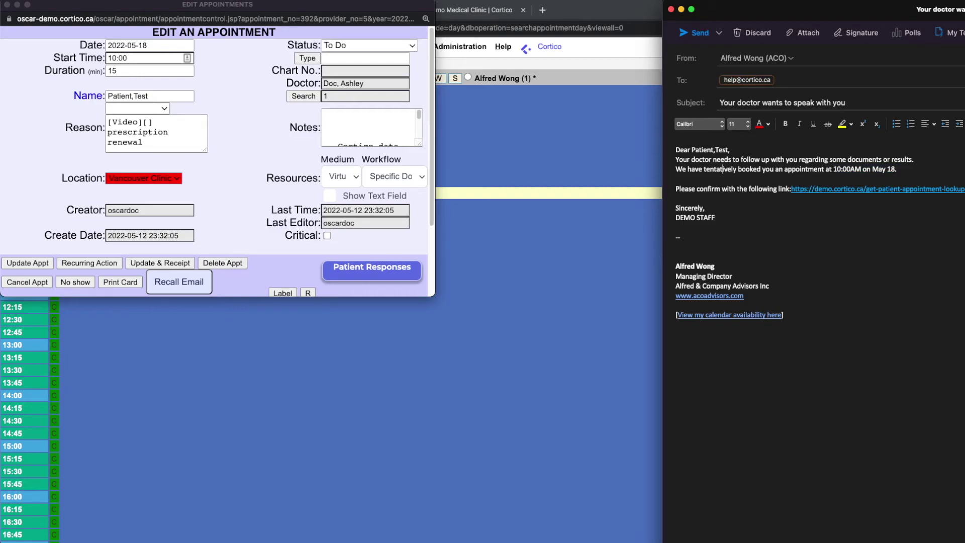
click(656, 302)
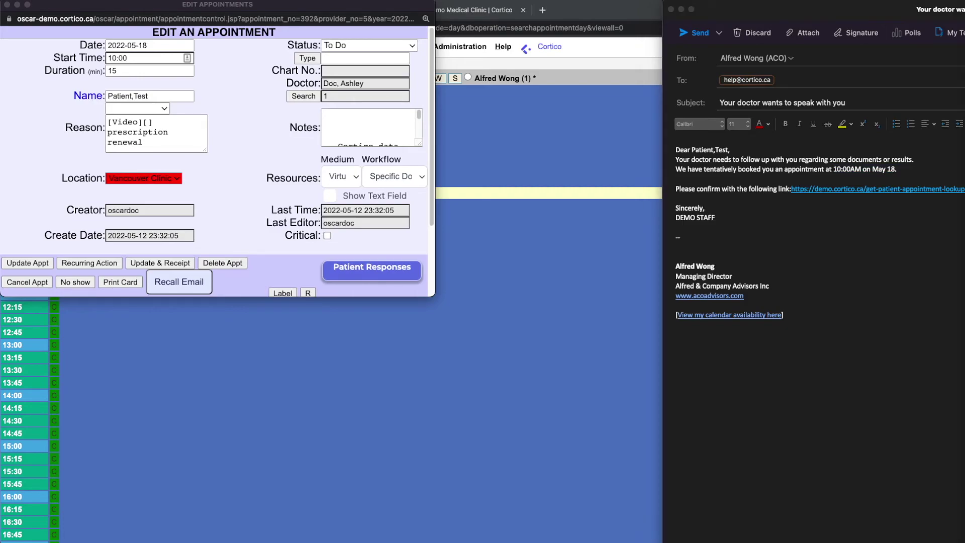
click(532, 428)
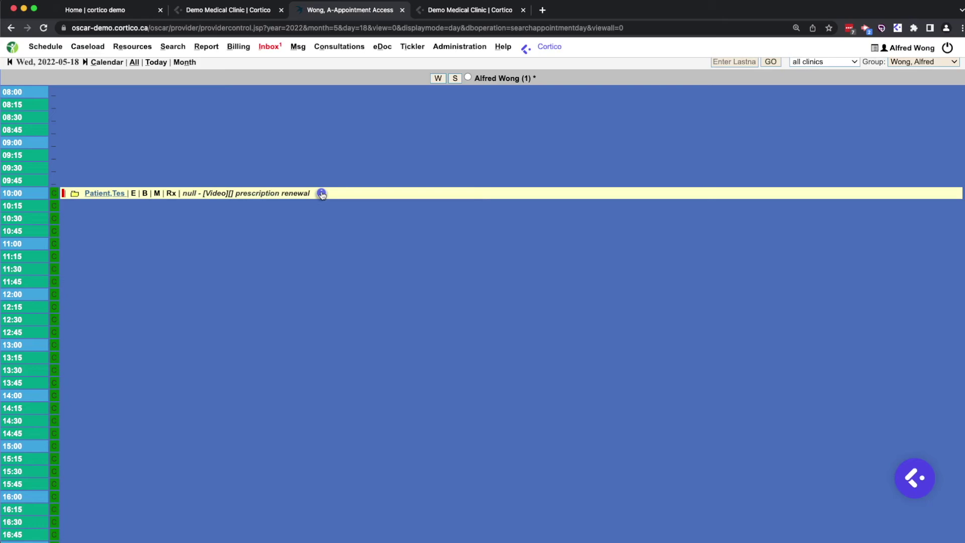
click(322, 194)
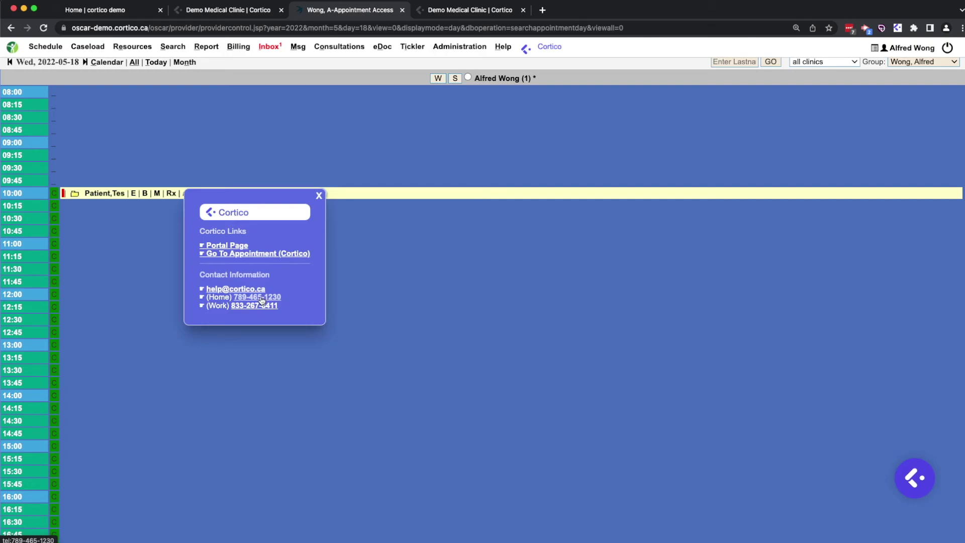
click(262, 301)
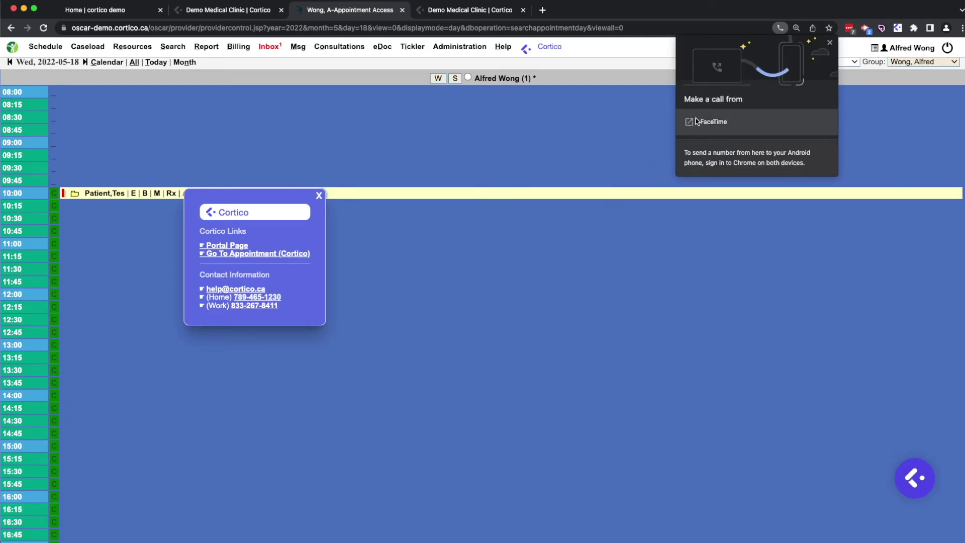
click(103, 151)
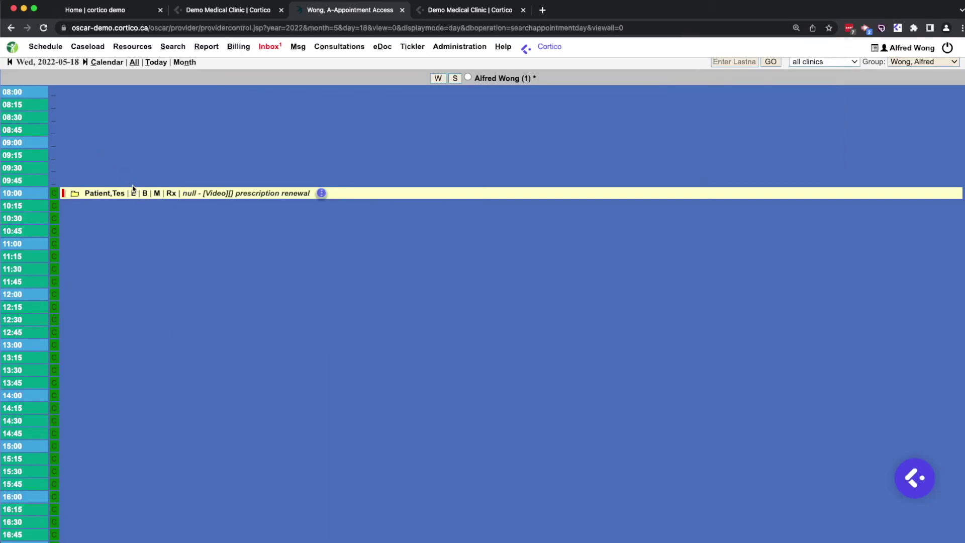
Open the patient's encounter and Cortico Messenger with Copy Message To Encounter enabled
click(133, 192)
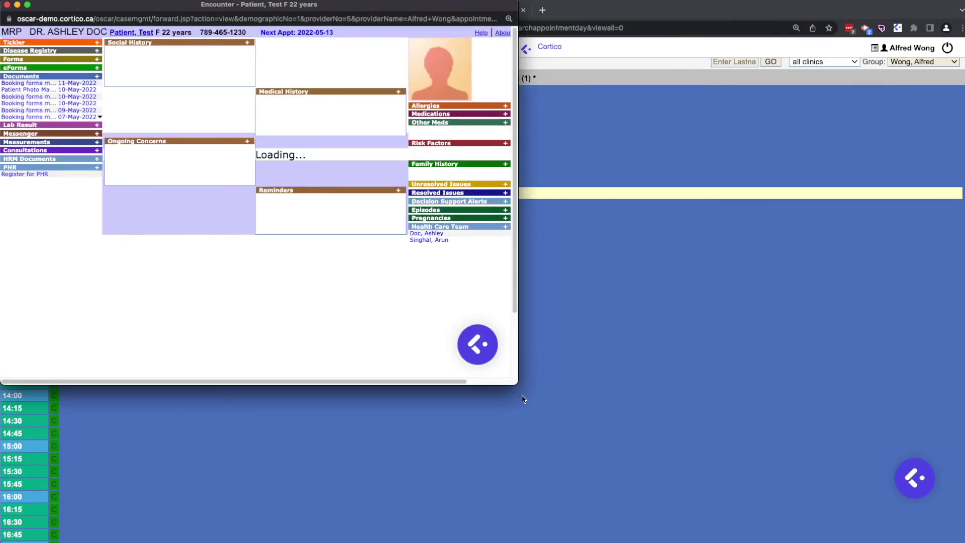
drag(518, 385, 789, 469)
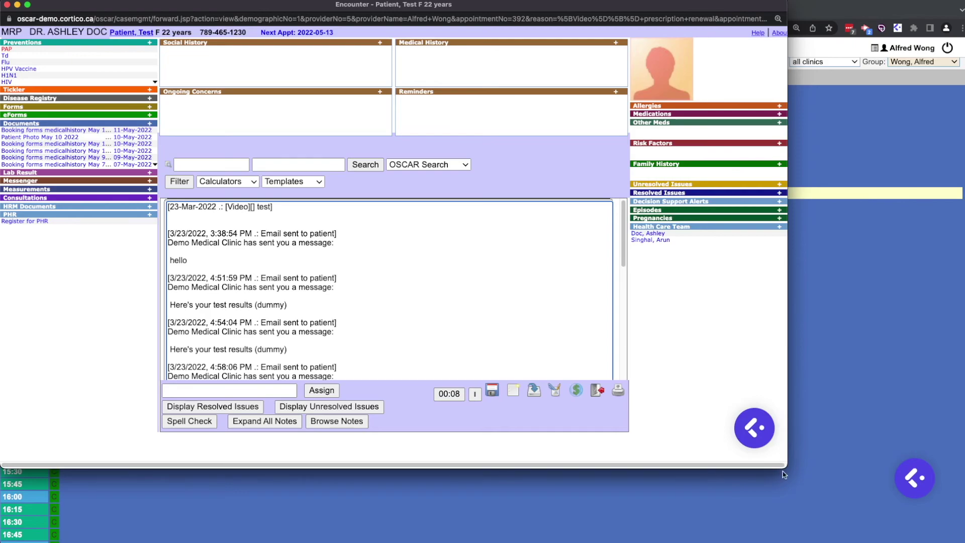
click(752, 429)
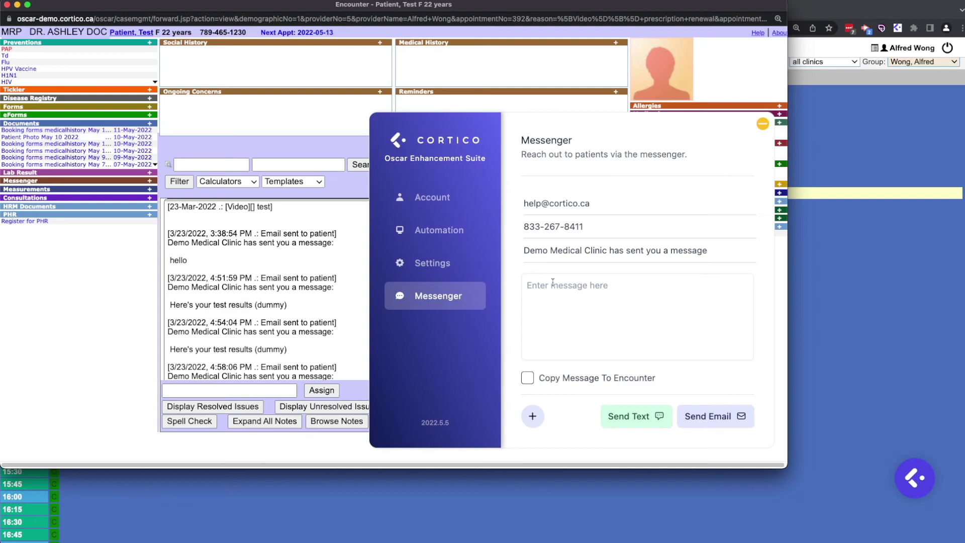
click(570, 377)
Email the 'Book a Follow Up' canned response, then open the patient's document list
click(533, 422)
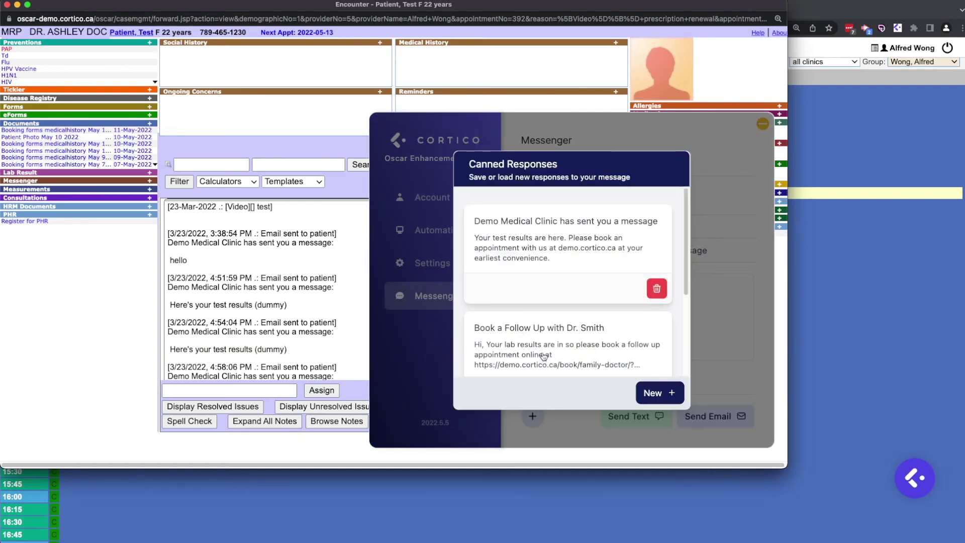
click(542, 354)
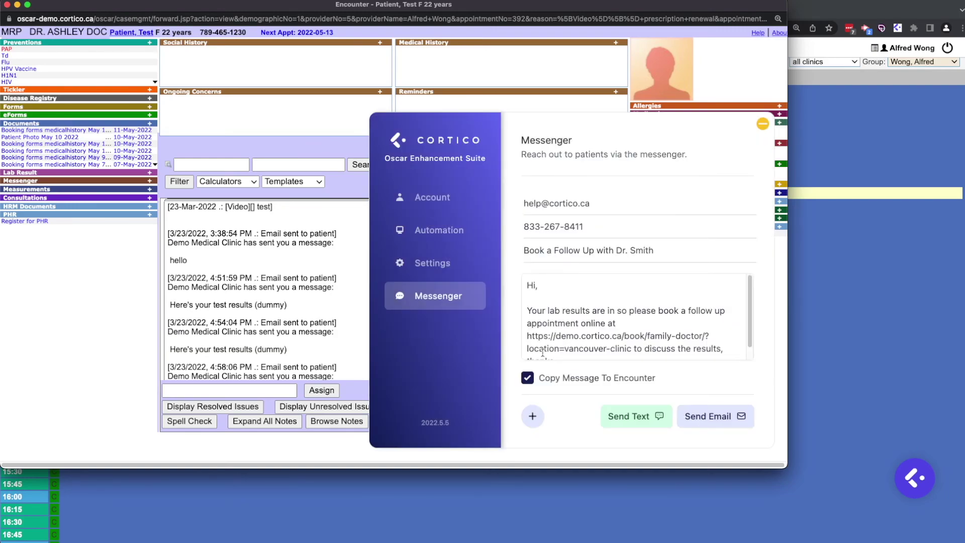
click(697, 417)
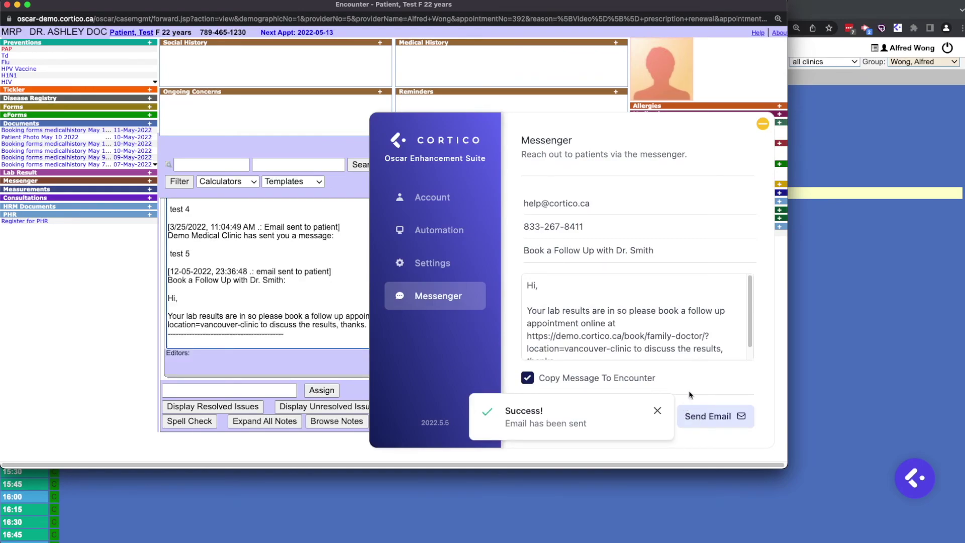
click(762, 126)
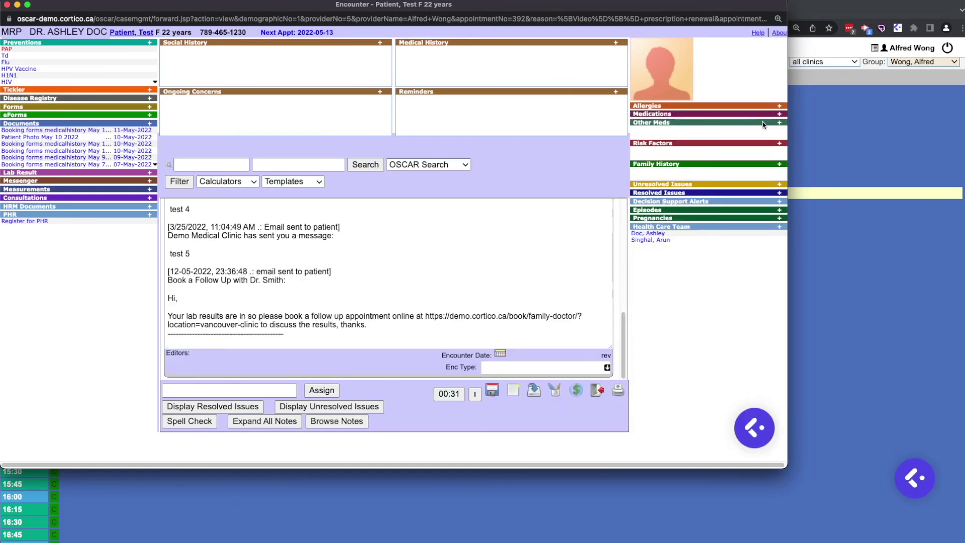
click(23, 125)
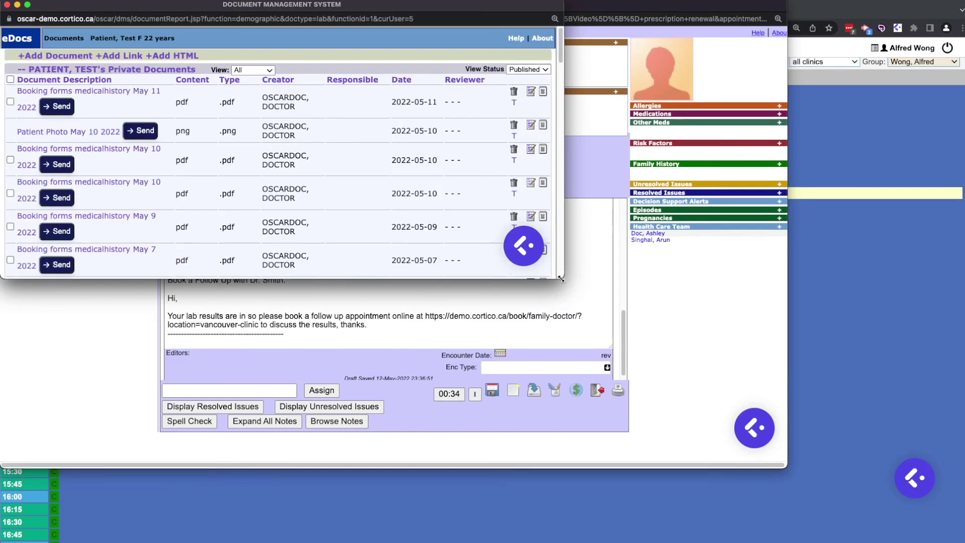
Attach the May 10 medical history booking form PDF to a Cortico messenger email
drag(561, 278, 762, 451)
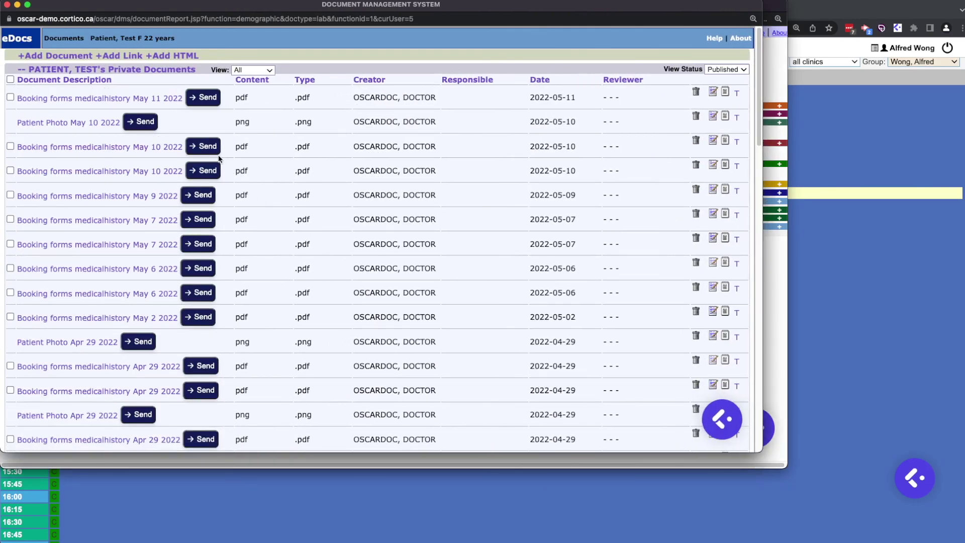
click(205, 146)
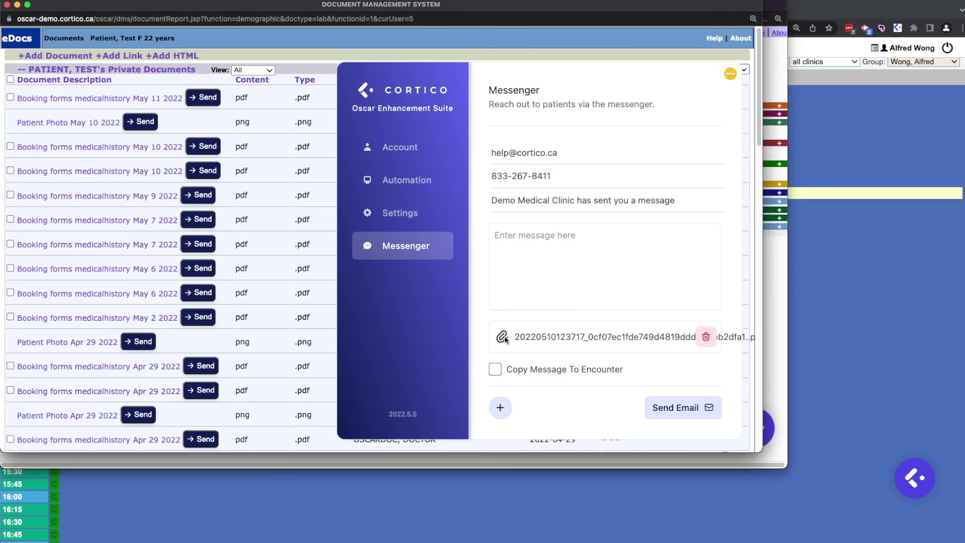
drag(518, 337, 697, 348)
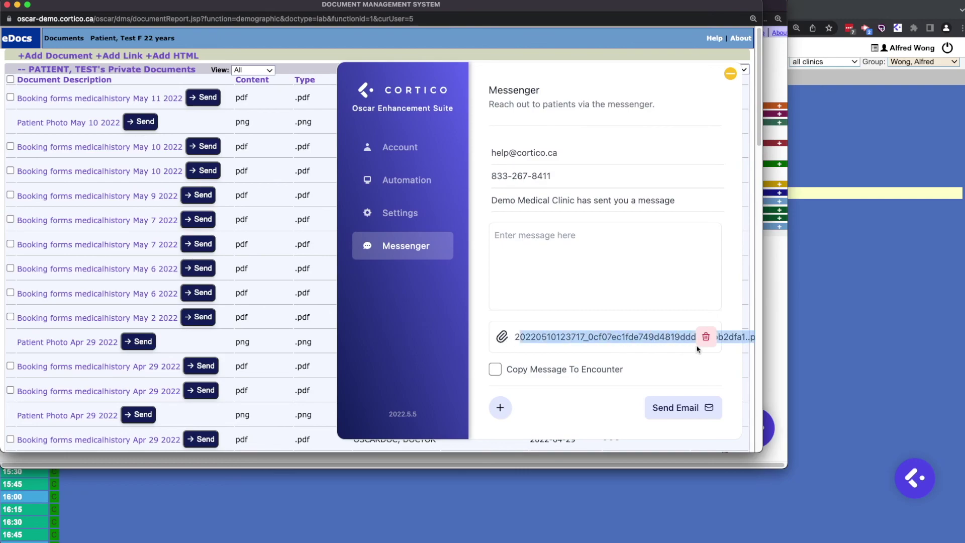